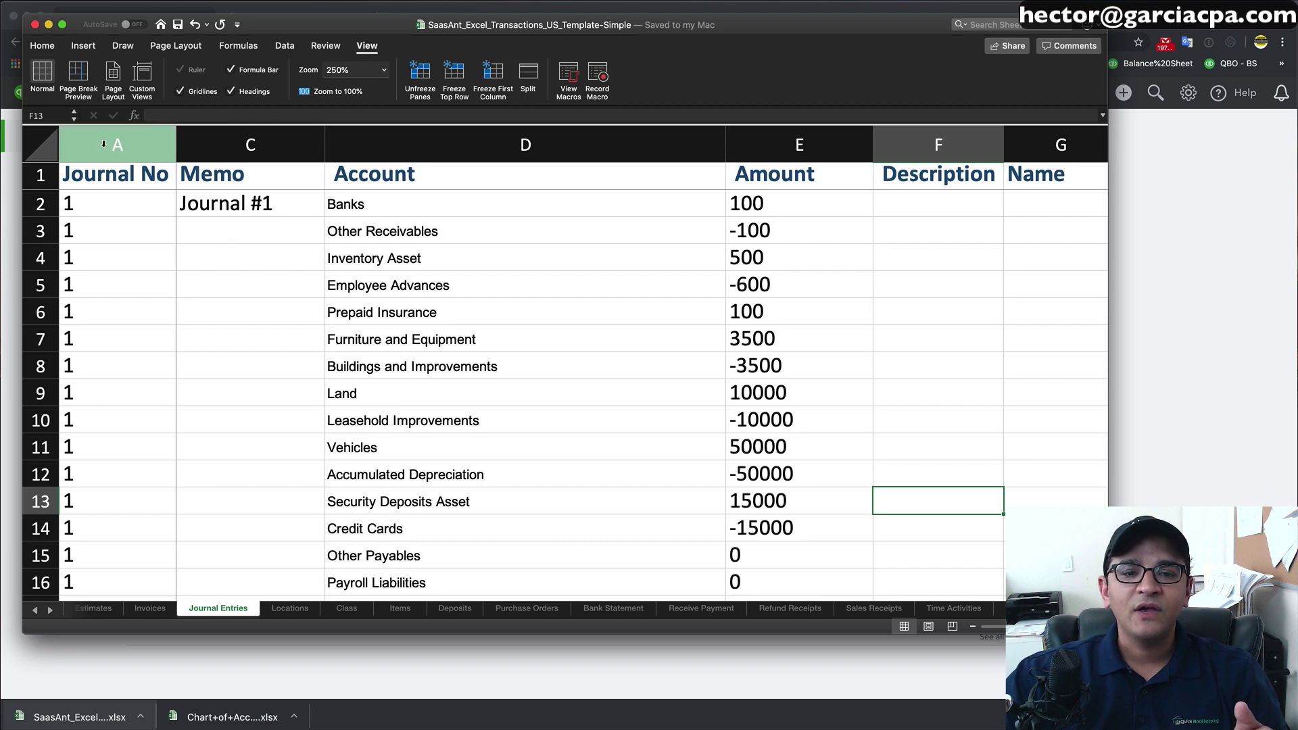
Step: Review the Journal No, Memo, Account and Amount columns, covering accounts Banks through Other Payables
{"action": "left_click", "coordinate": [114, 142]}
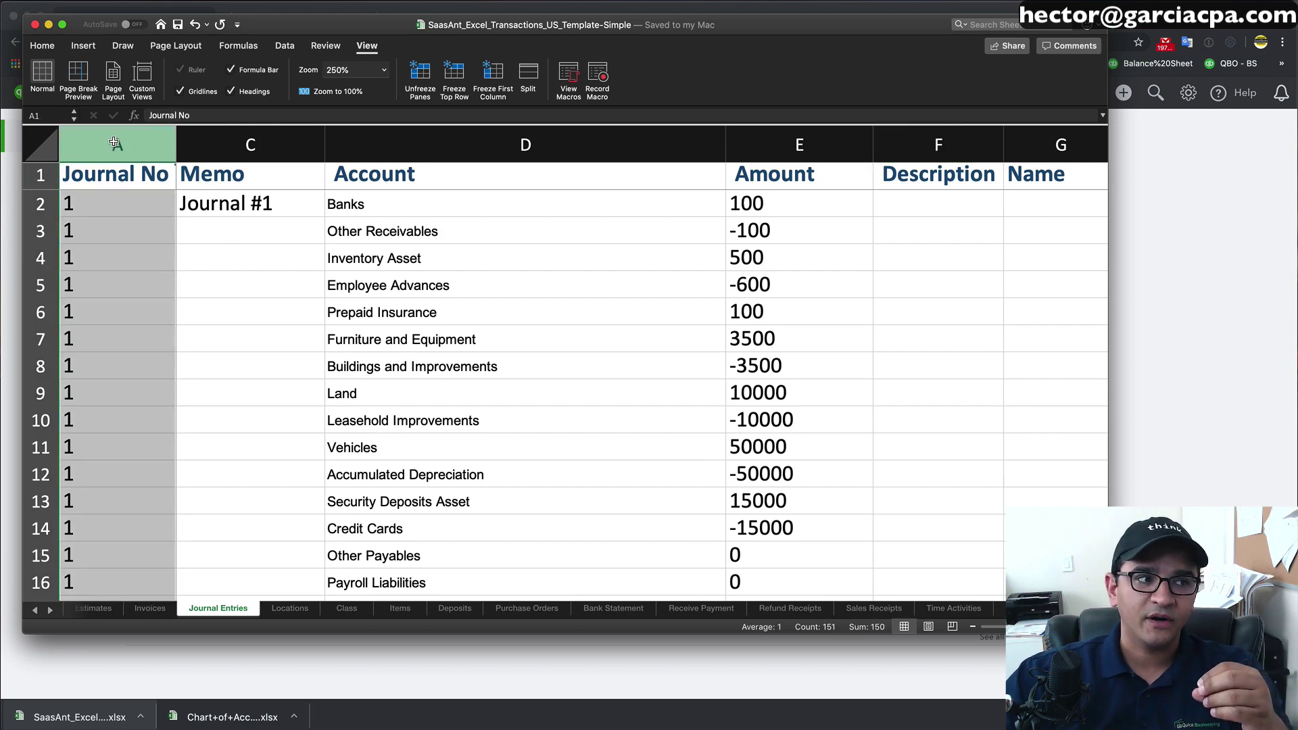
{"action": "left_click", "coordinate": [230, 143]}
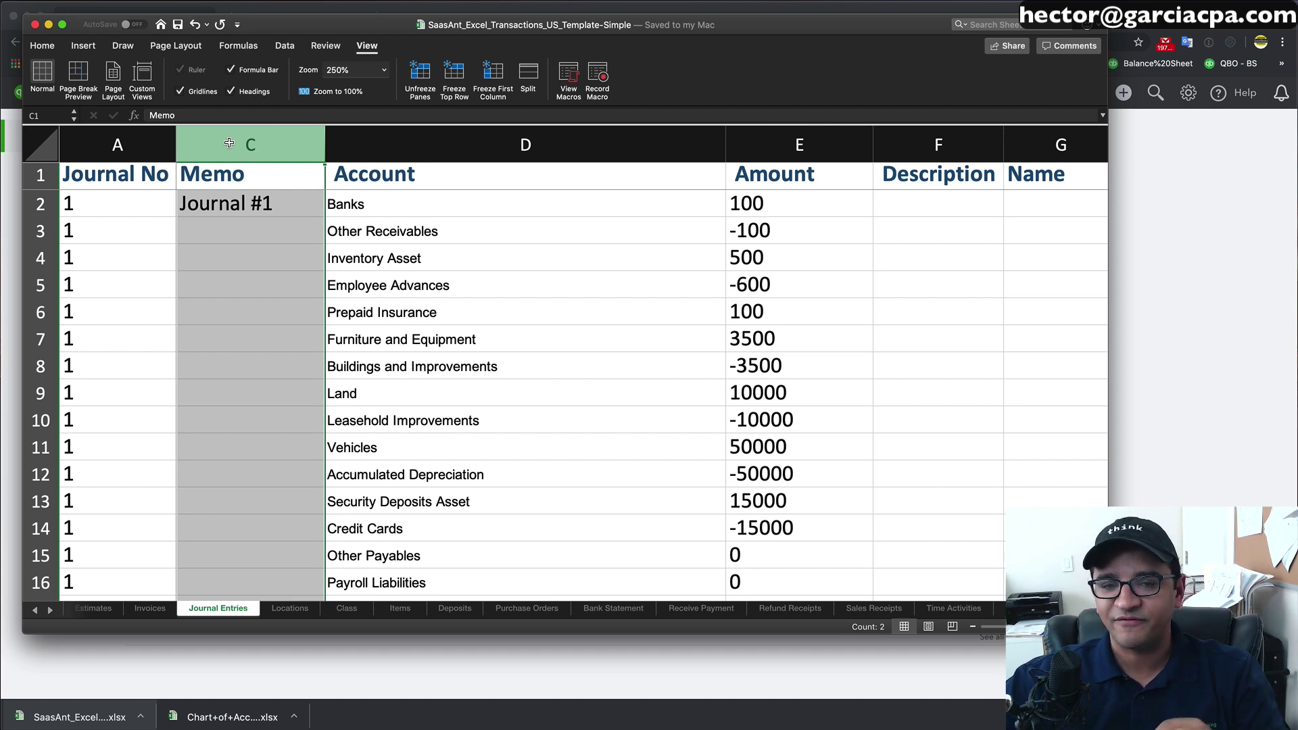
{"action": "left_click", "coordinate": [463, 144]}
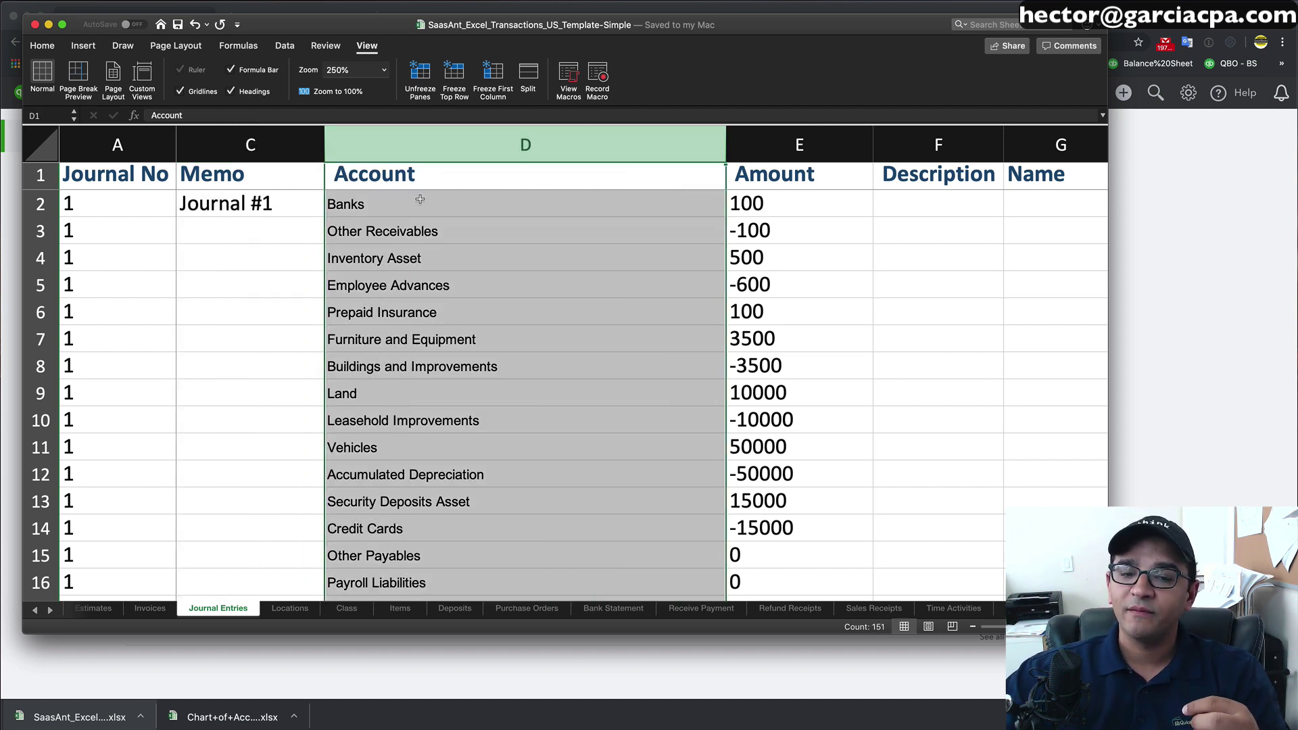
{"action": "left_click_drag", "start_coordinate": [413, 203], "coordinate": [407, 555]}
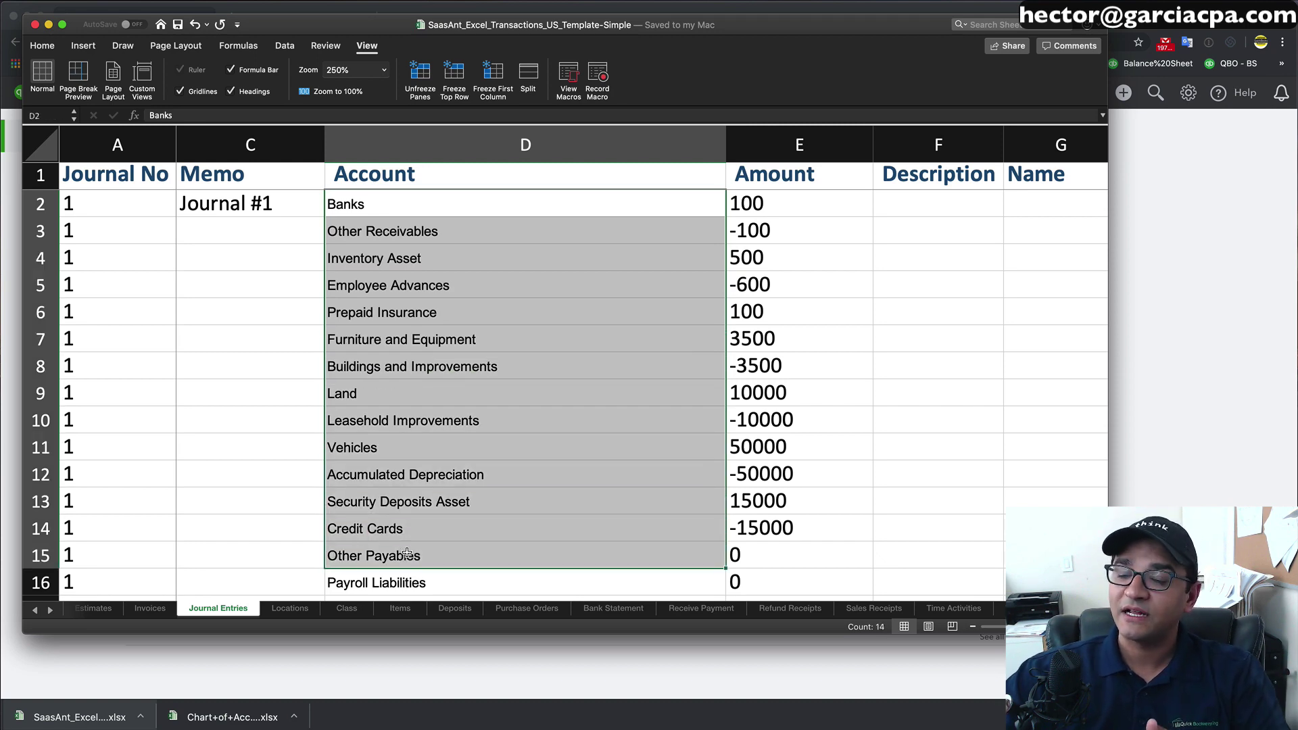
{"action": "left_click", "coordinate": [787, 175]}
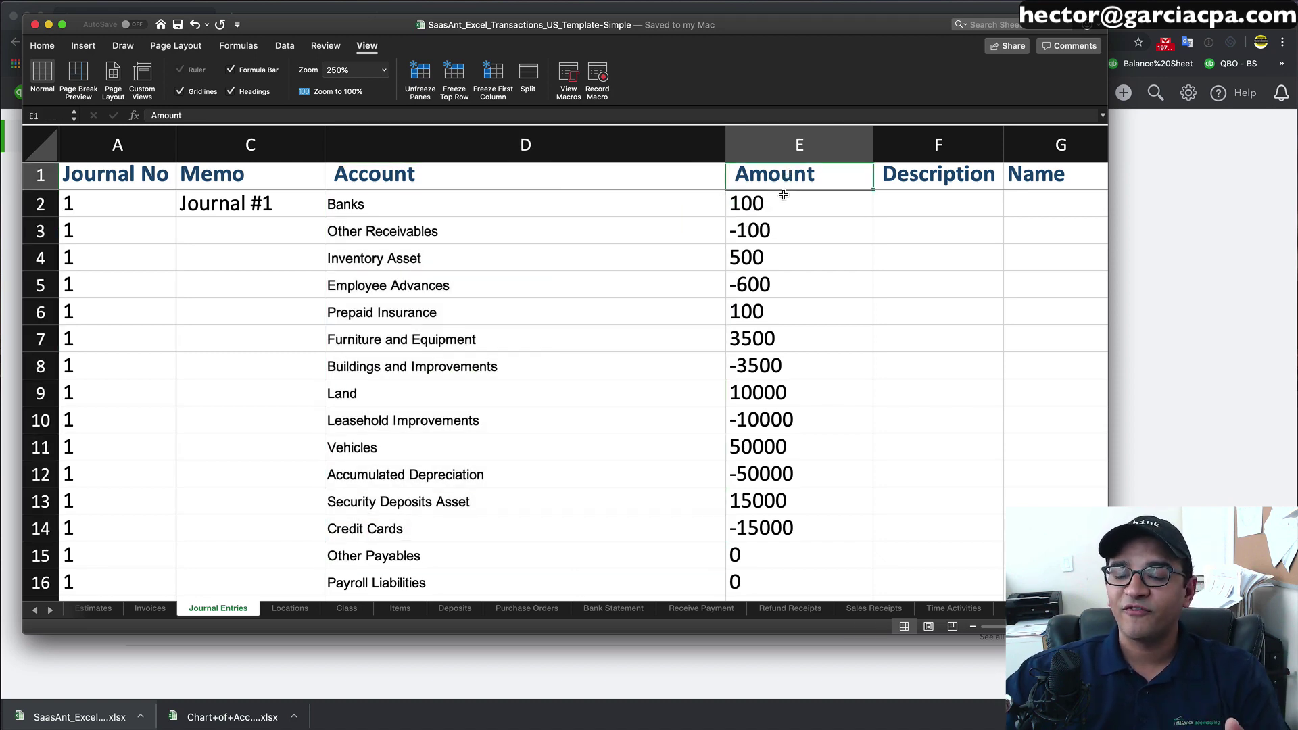
{"action": "left_click", "coordinate": [779, 199]}
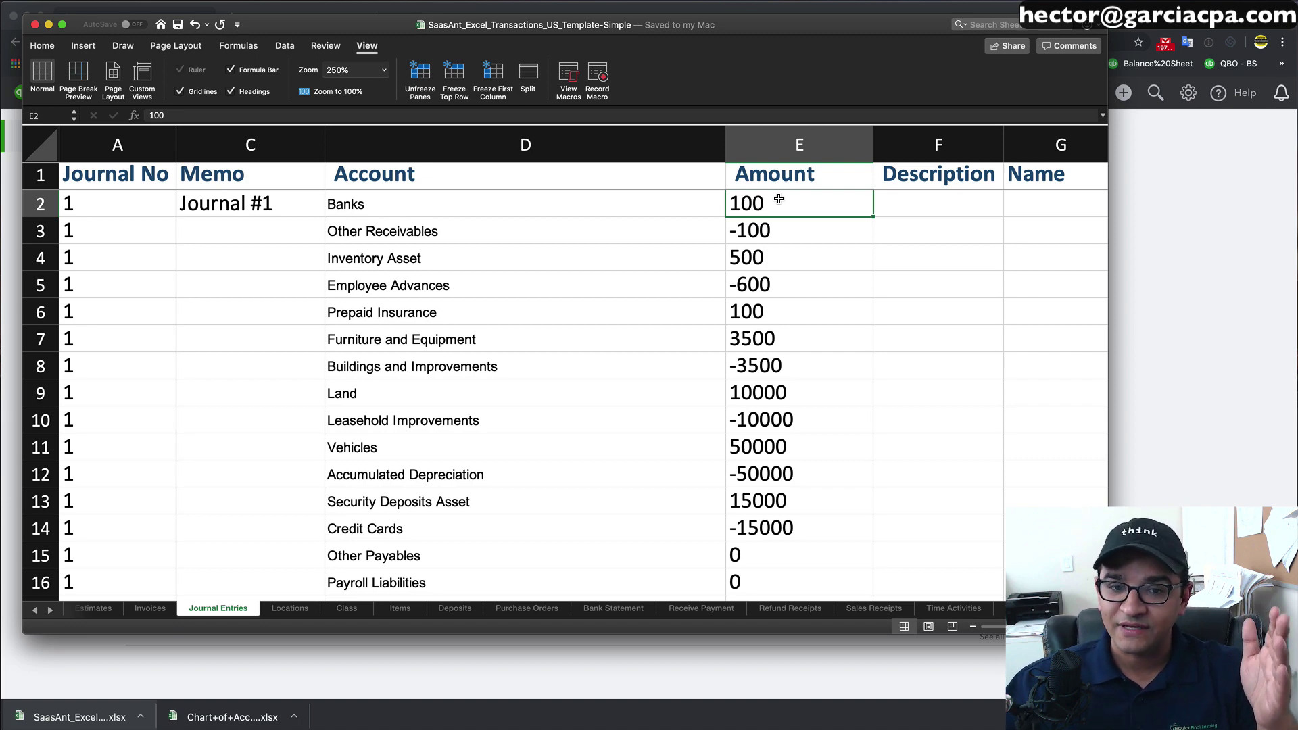
{"action": "scroll", "coordinate": [770, 200], "scroll_direction": "left", "scroll_amount": 5}
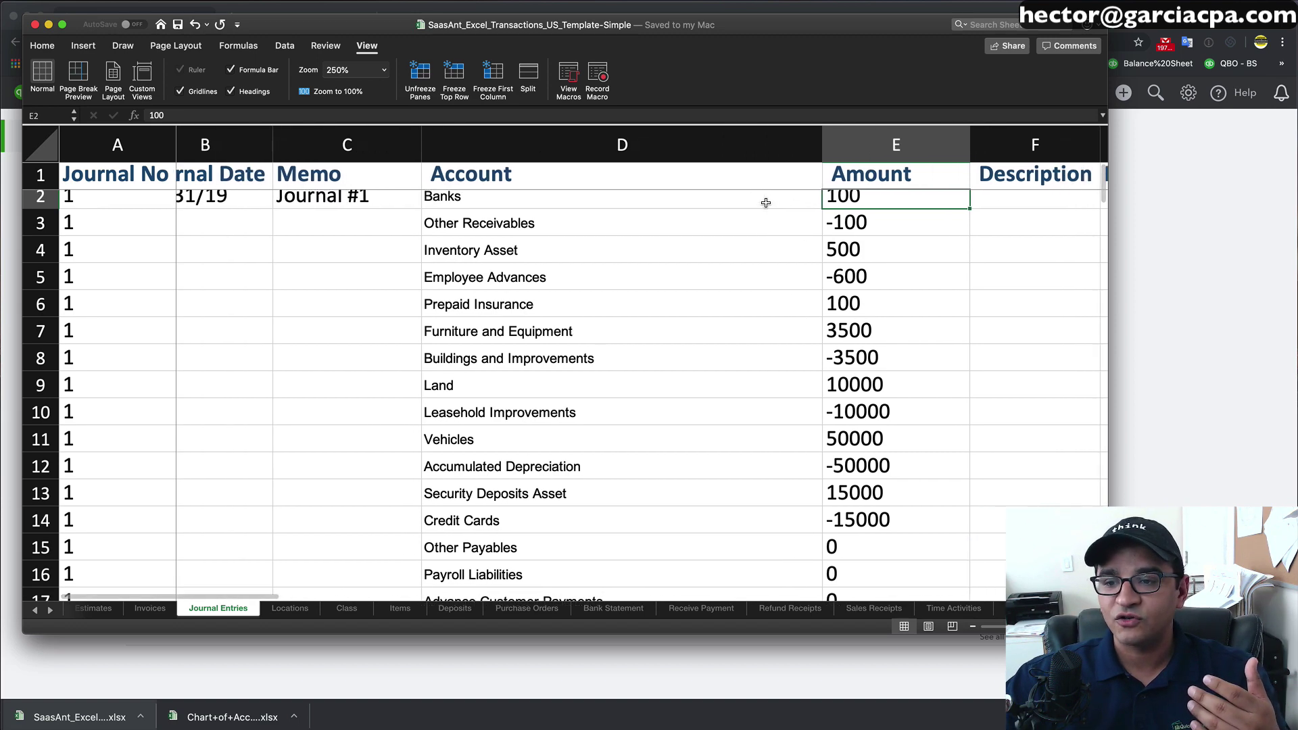
{"action": "scroll", "coordinate": [765, 203], "scroll_direction": "right", "scroll_amount": 5}
Step: Check row 2's Description, Name, Location and Class cells, then the Journal No through Amount columns
{"action": "left_click", "coordinate": [608, 198]}
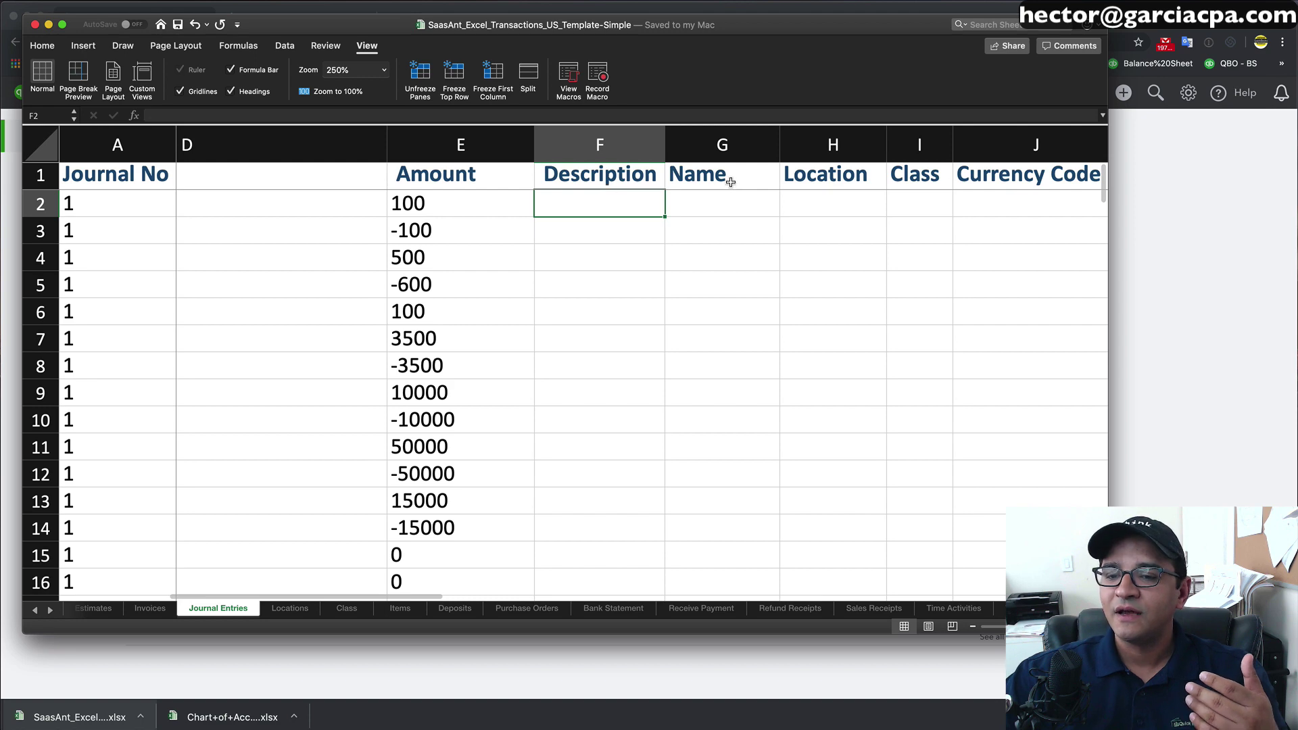
{"action": "left_click", "coordinate": [722, 203]}
{"action": "left_click", "coordinate": [836, 205]}
{"action": "left_click", "coordinate": [892, 205]}
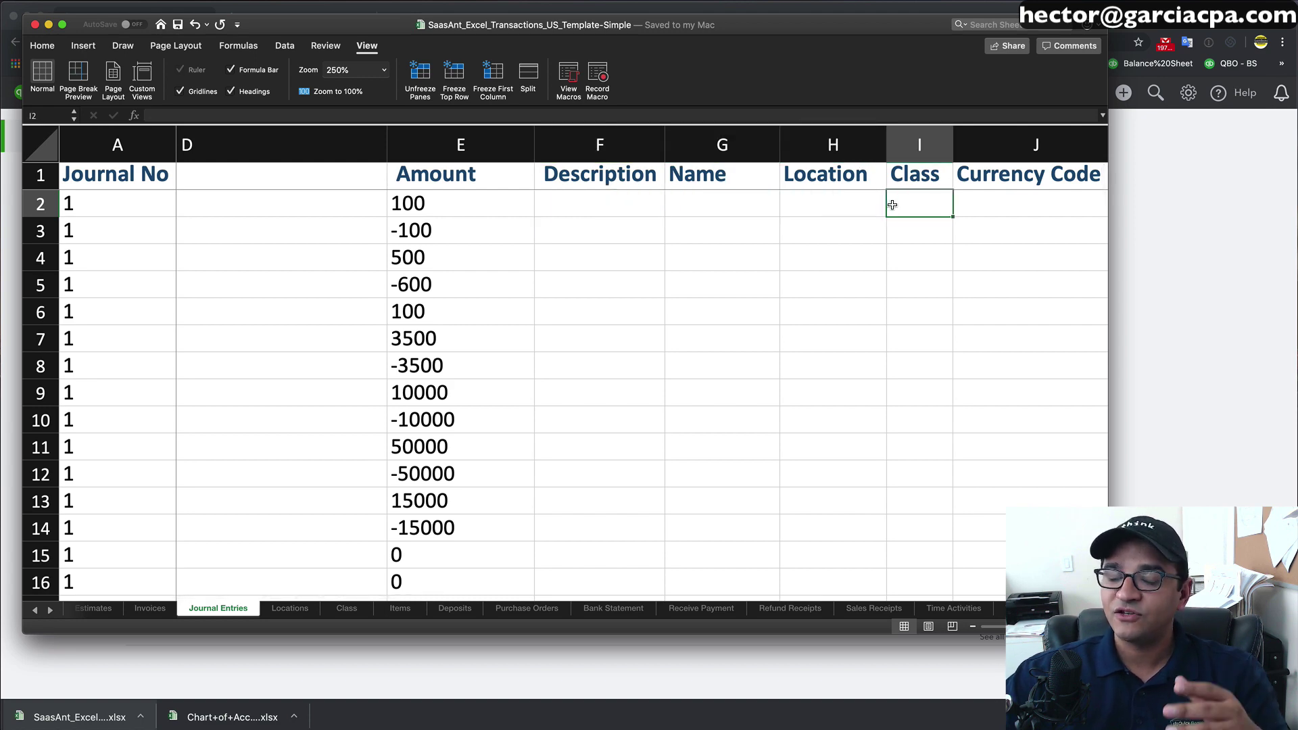
{"action": "scroll", "coordinate": [597, 212], "scroll_direction": "left", "scroll_amount": 6}
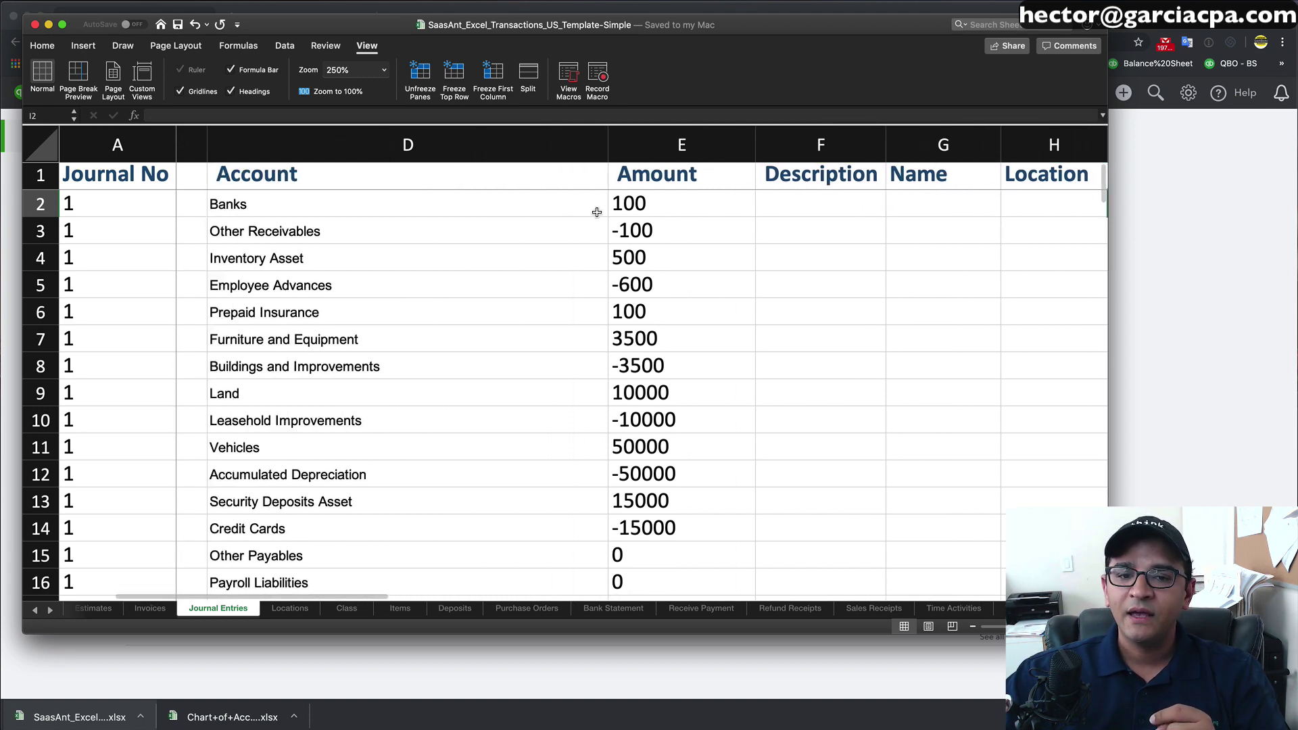
{"action": "scroll", "coordinate": [596, 212], "scroll_direction": "left", "scroll_amount": 2}
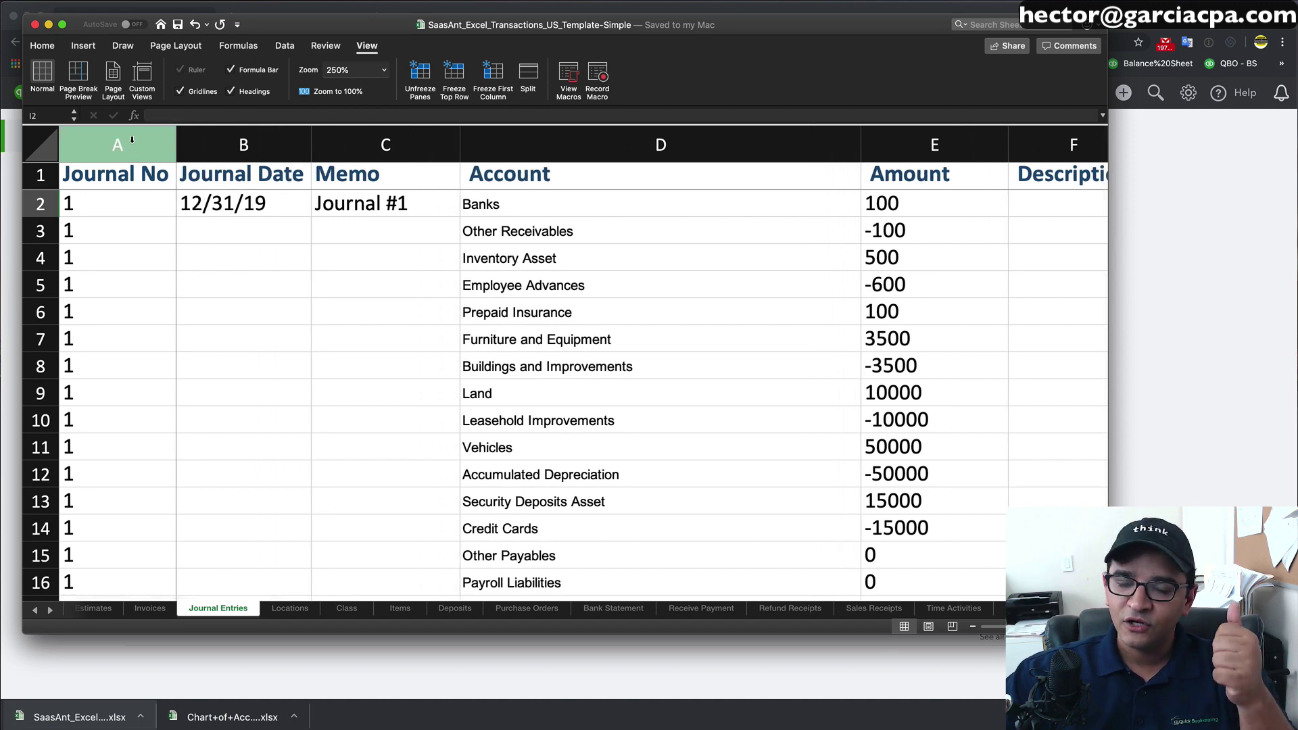
{"action": "left_click", "coordinate": [131, 140]}
{"action": "left_click", "coordinate": [243, 143]}
{"action": "left_click", "coordinate": [391, 142]}
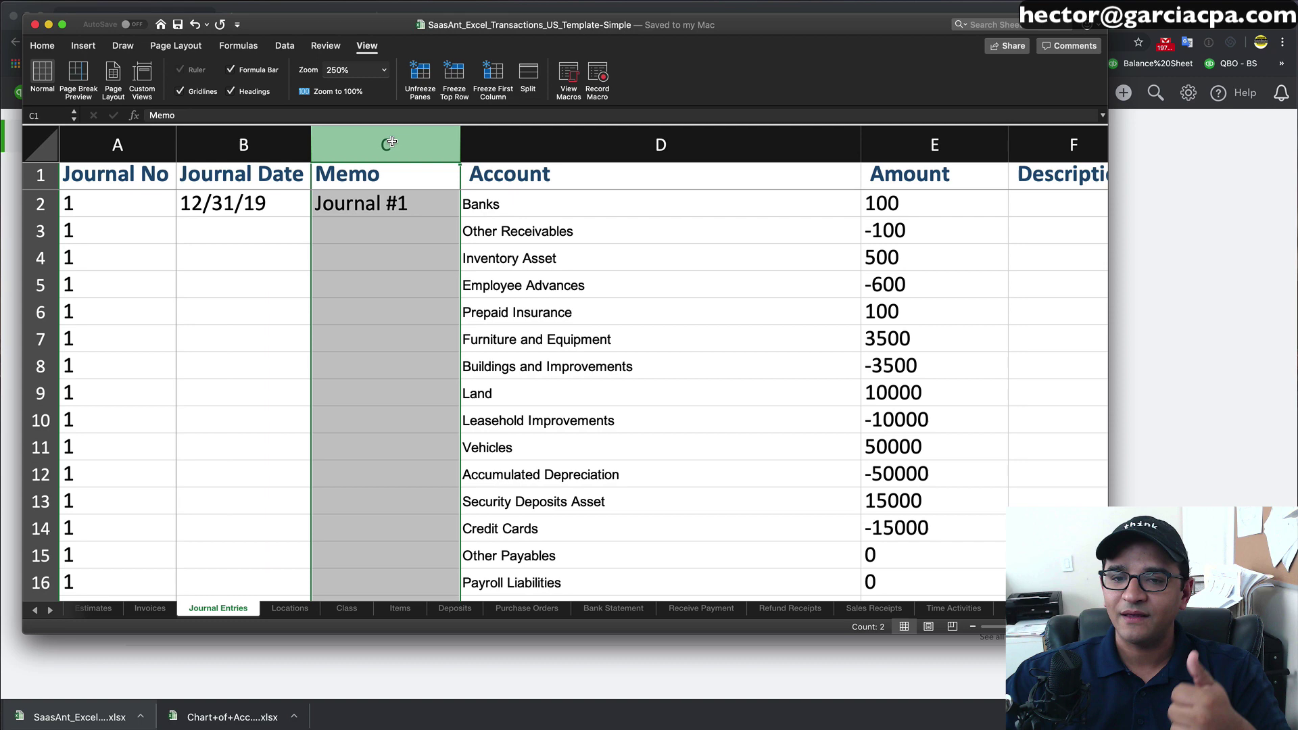
{"action": "left_click", "coordinate": [623, 138]}
{"action": "left_click", "coordinate": [932, 131]}
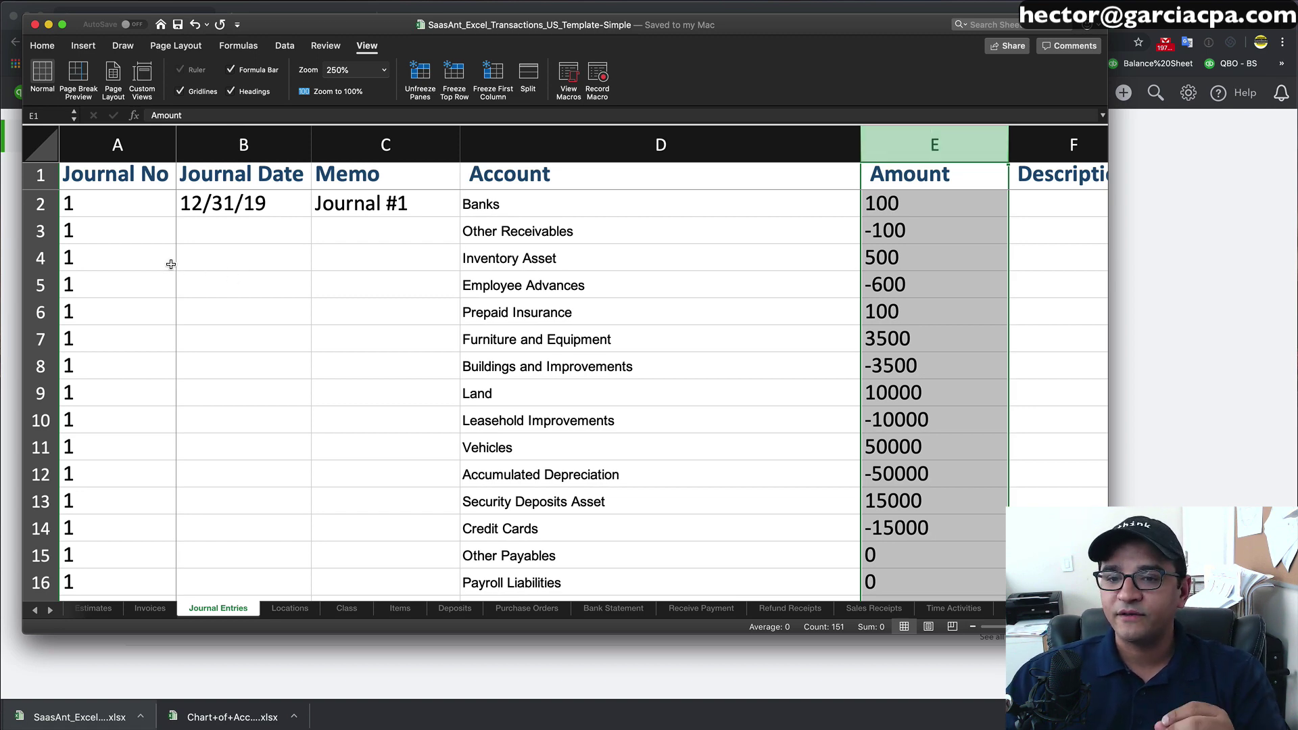
Step: Select the Journal No values in A2:A16 and enter journal number 2 in rows 17 and 18
{"action": "left_click", "coordinate": [113, 203]}
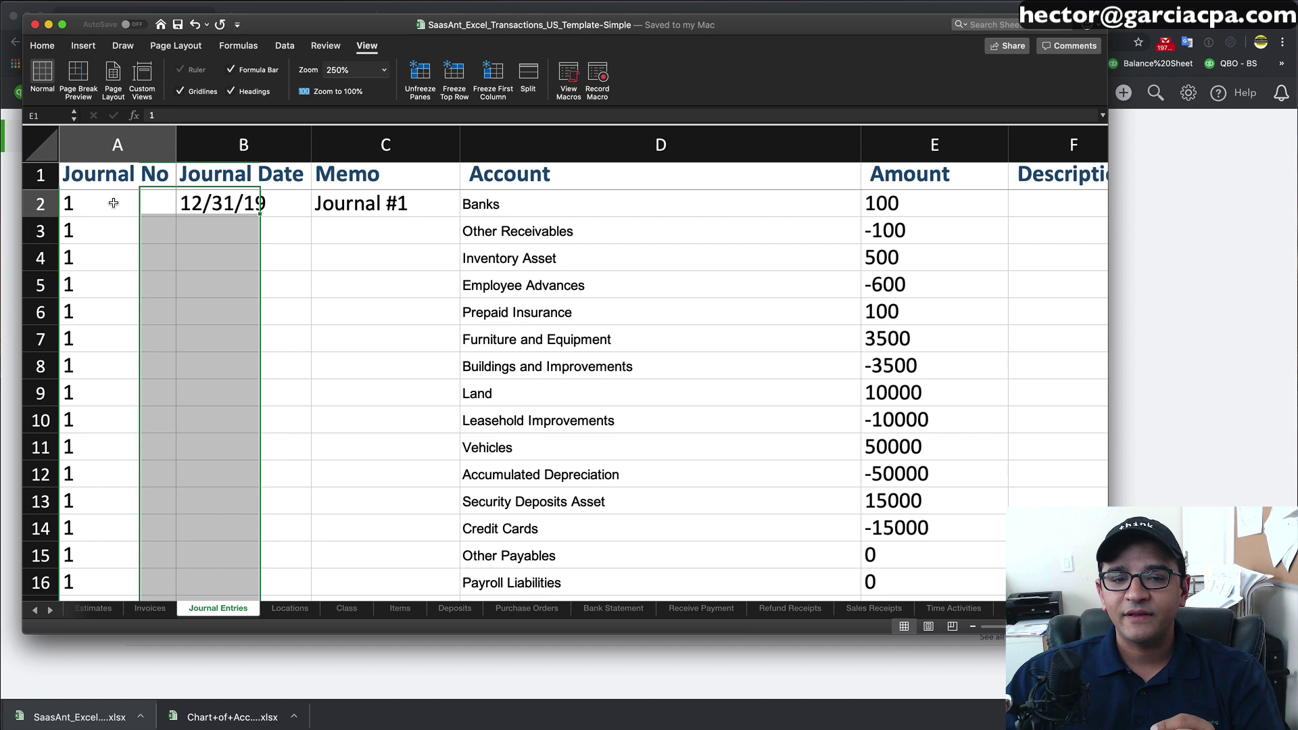
{"action": "left_click_drag", "start_coordinate": [113, 203], "coordinate": [132, 580]}
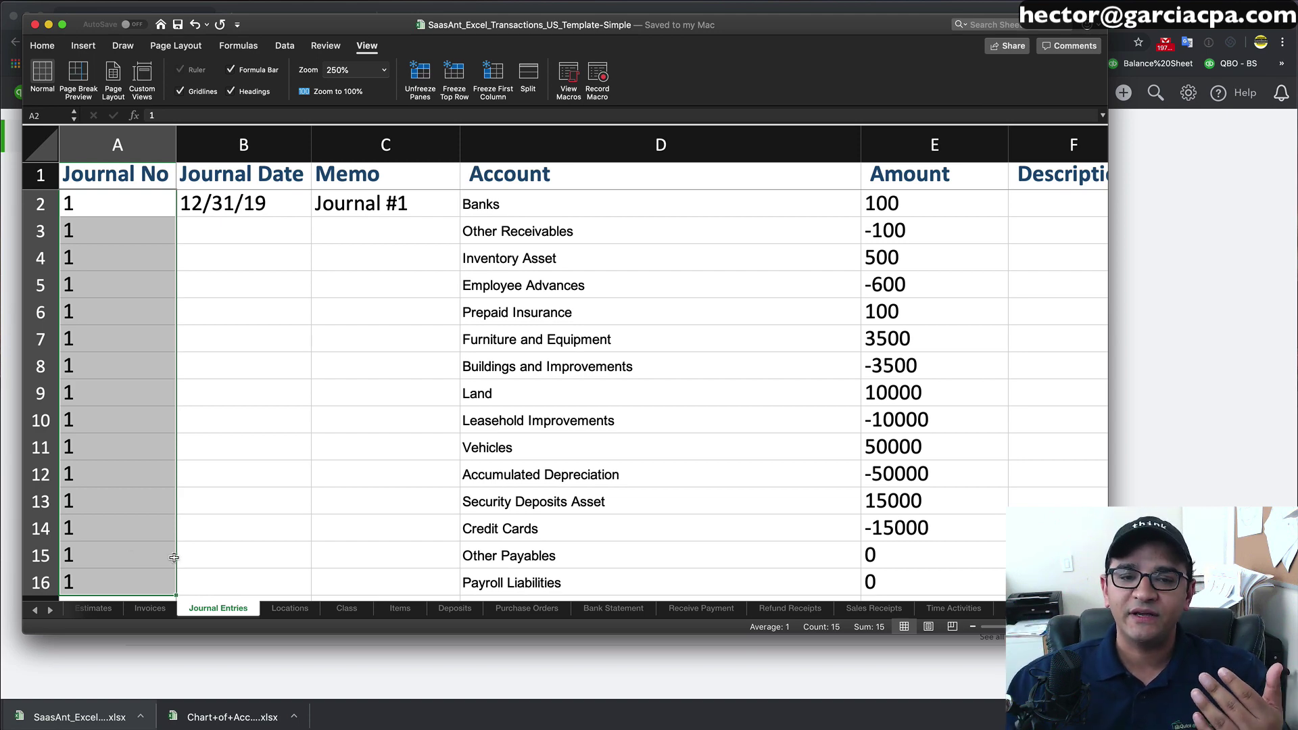
{"action": "scroll", "coordinate": [283, 517], "scroll_direction": "down", "scroll_amount": 3}
{"action": "left_click", "coordinate": [83, 536]}
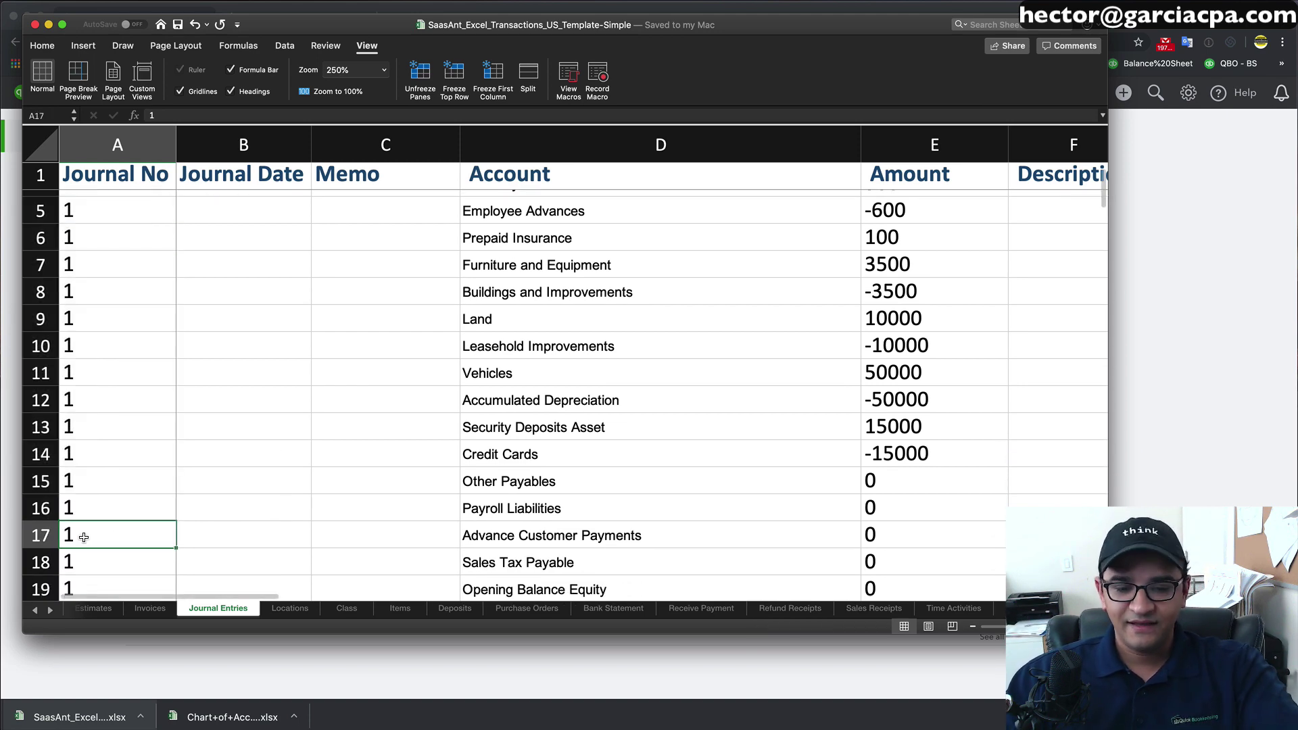
{"action": "type", "text": "2"}
{"action": "key", "text": "BackSpace"}
{"action": "key", "text": "Return"}
{"action": "type", "text": "2"}
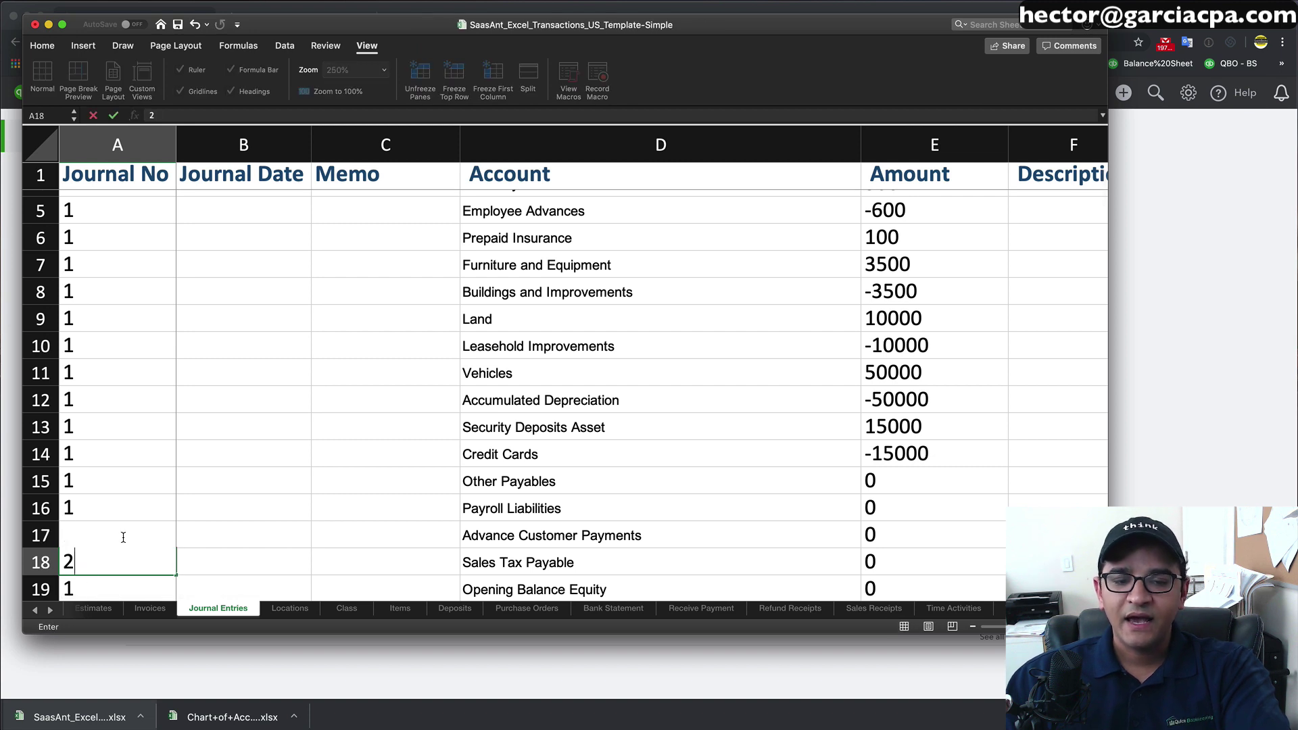
{"action": "left_click", "coordinate": [91, 536]}
{"action": "type", "text": "2"}
{"action": "key", "text": "Tab"}
Step: Clear row 17's Journal No and change row 18's Journal No back to 1
{"action": "left_click", "coordinate": [41, 535]}
{"action": "left_click", "coordinate": [41, 563], "text": "shift"}
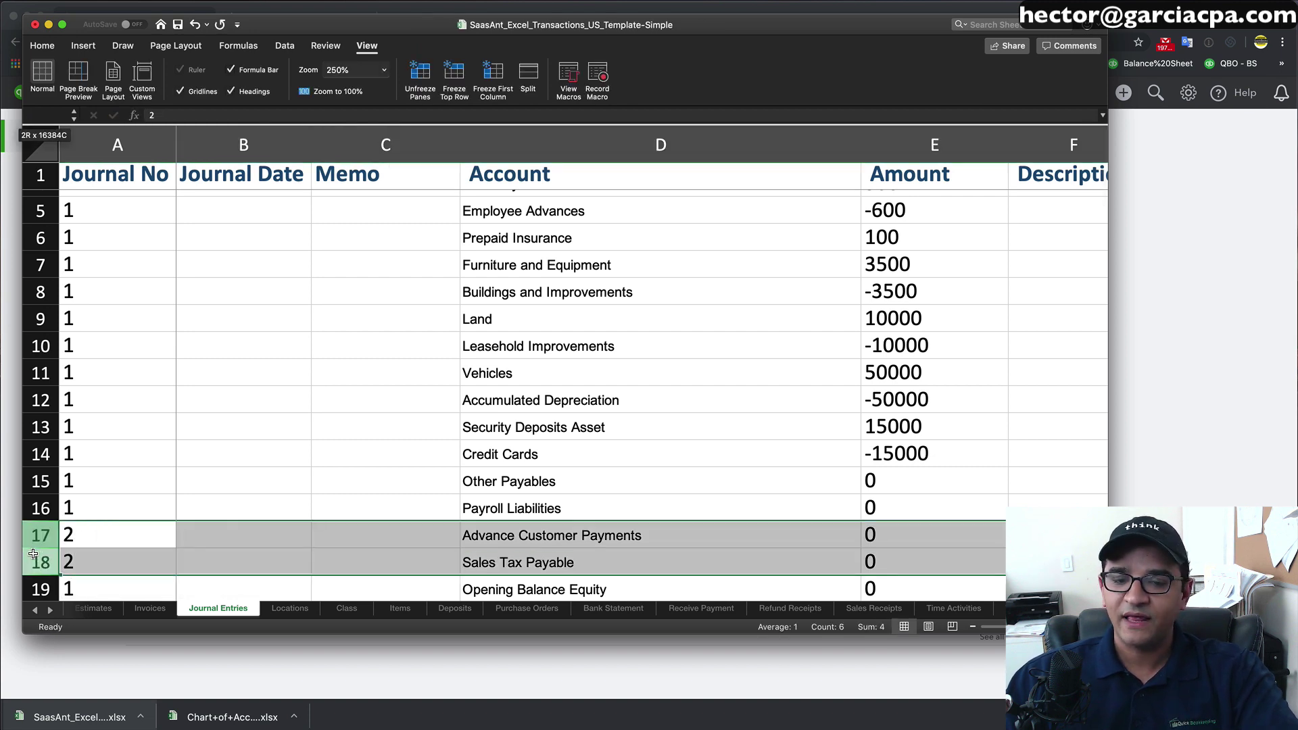
{"action": "left_click", "coordinate": [104, 541]}
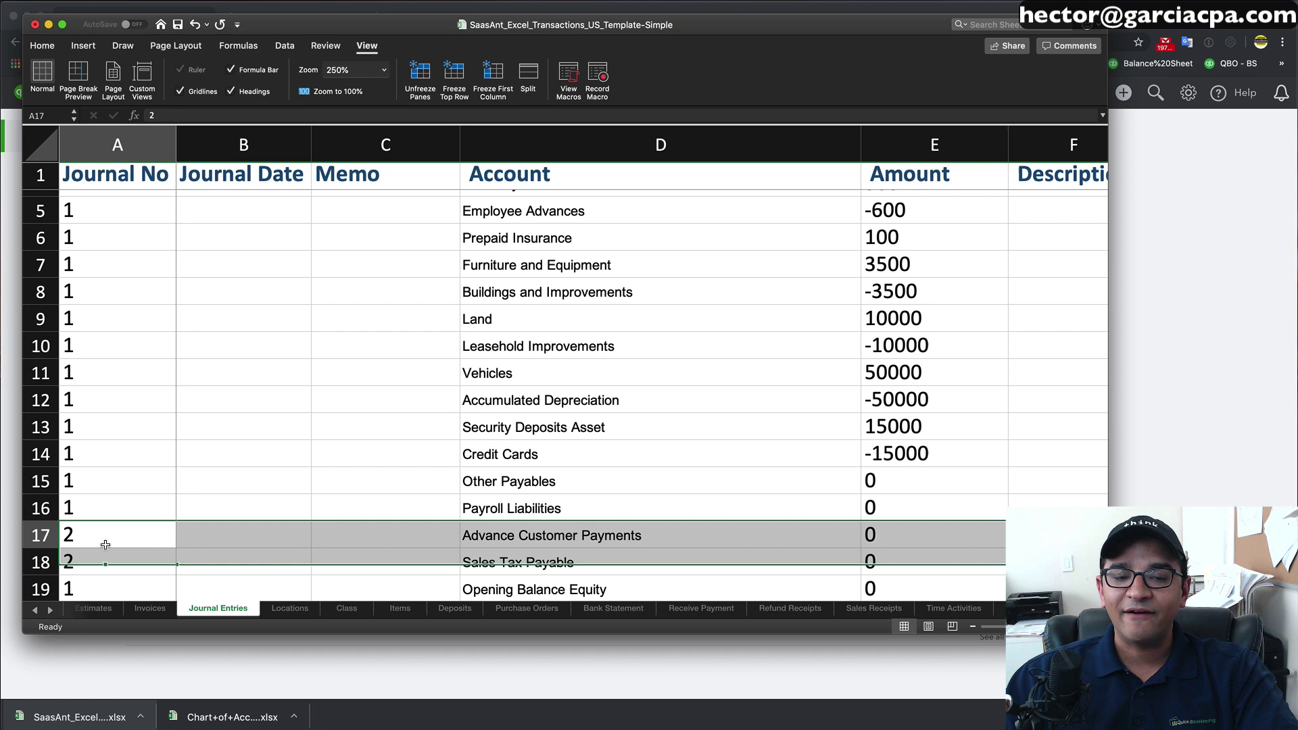
{"action": "left_click_drag", "start_coordinate": [88, 540], "coordinate": [41, 562]}
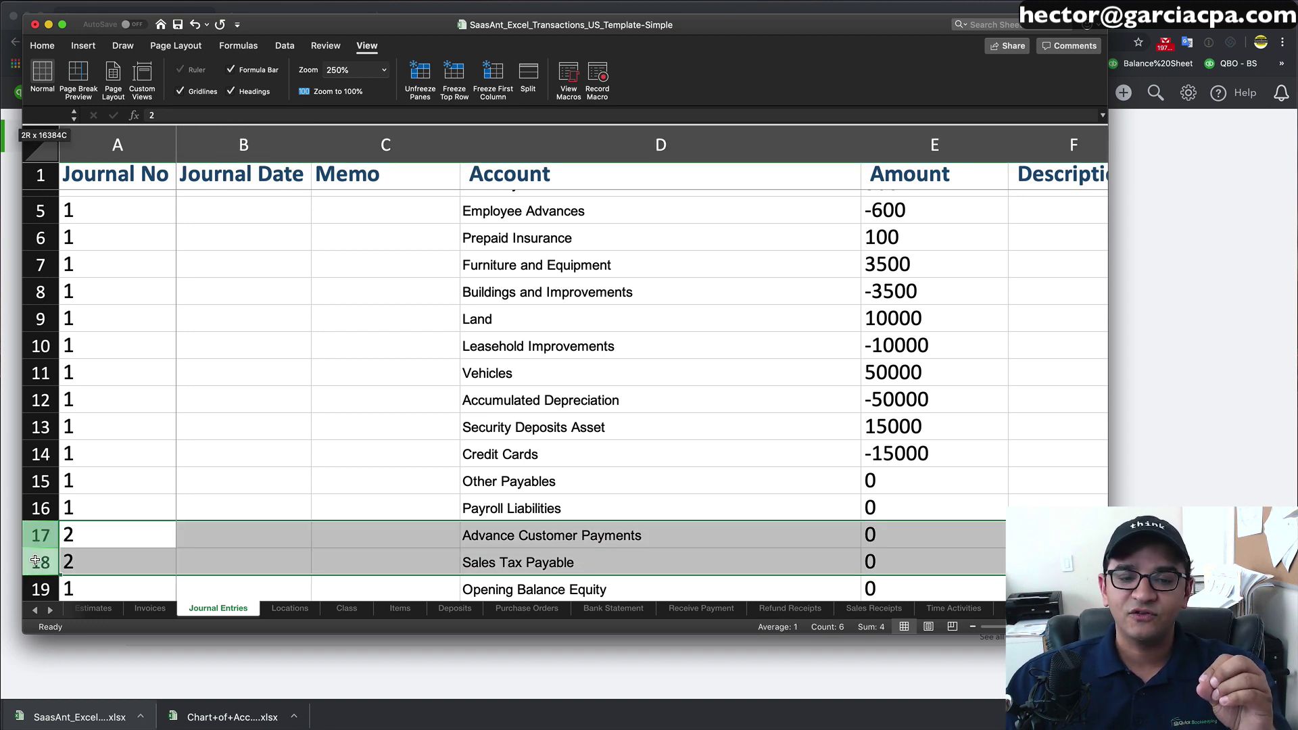
{"action": "left_click", "coordinate": [101, 534]}
{"action": "key", "text": "BackSpace"}
{"action": "left_click", "coordinate": [102, 563]}
{"action": "type", "text": "1"}
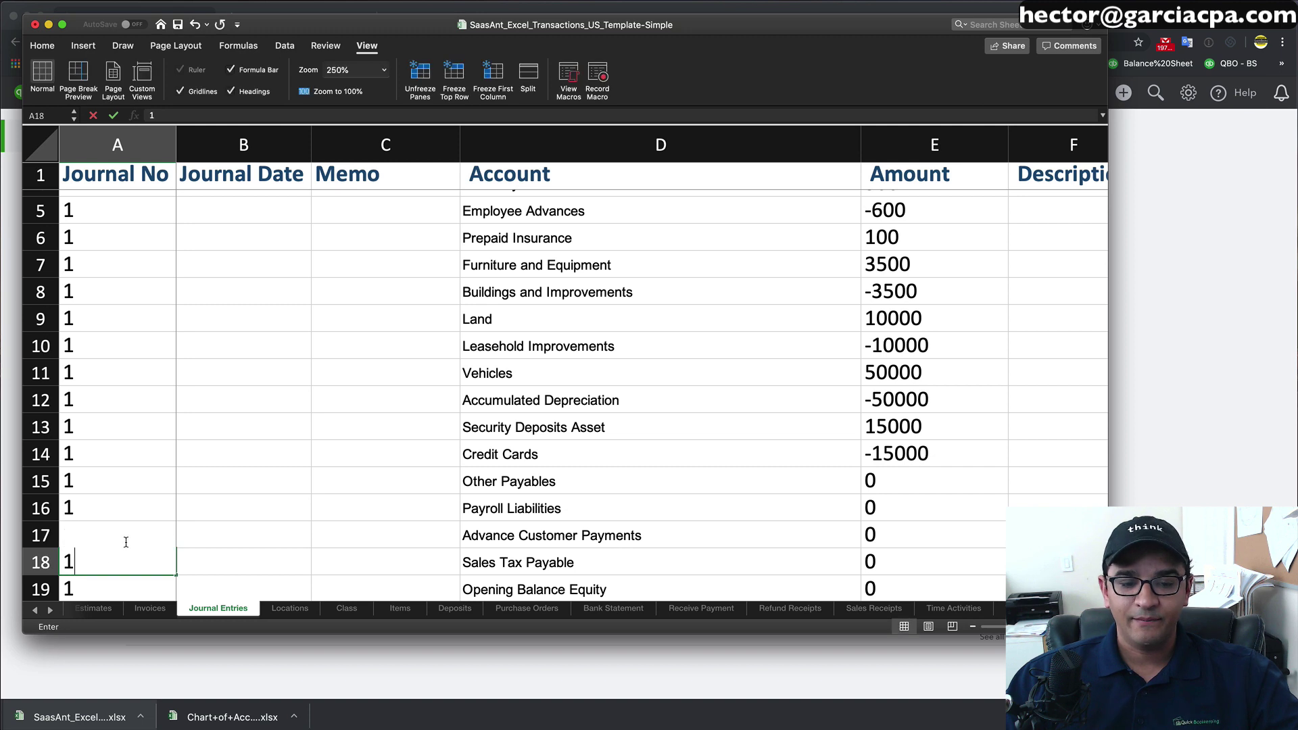
{"action": "left_click", "coordinate": [136, 500]}
{"action": "scroll", "coordinate": [139, 496], "scroll_direction": "up", "scroll_amount": 3}
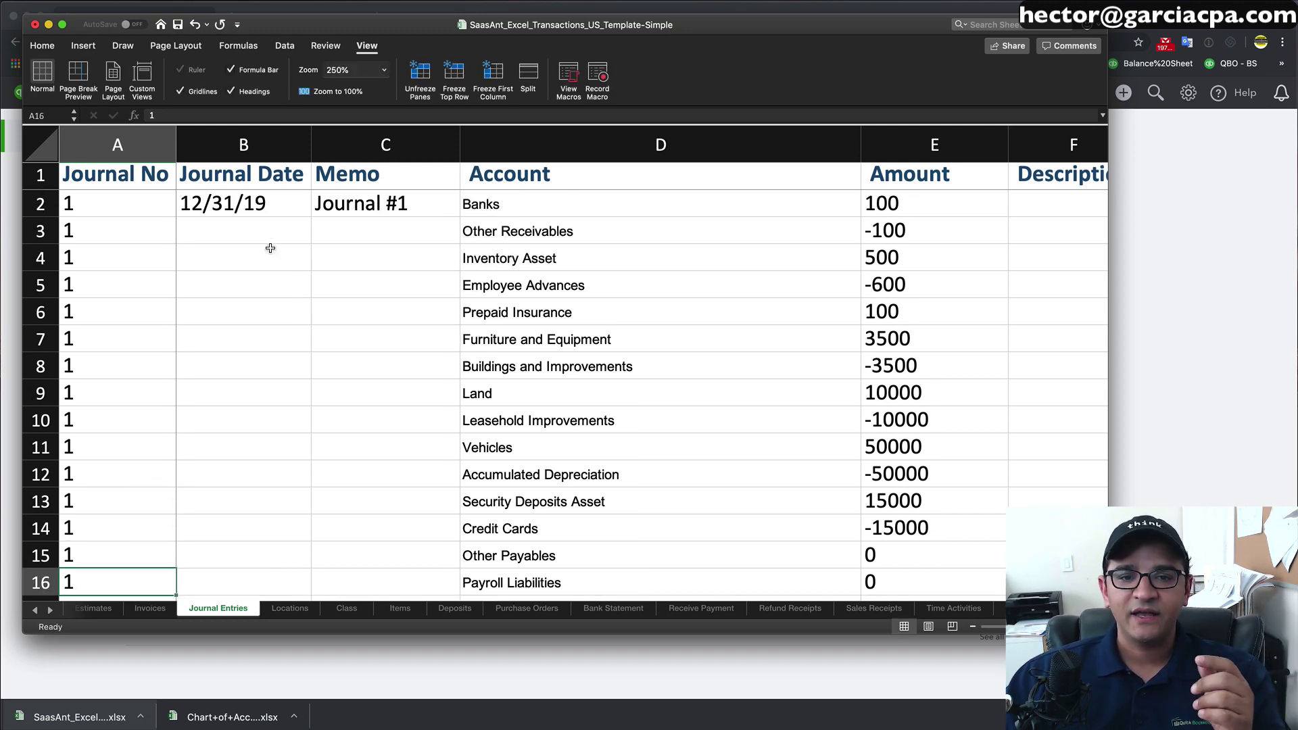
Step: Save the journal template workbook, with date 12/31/19 and memo Journal #1, then switch to QuickBooks
{"action": "left_click", "coordinate": [255, 202]}
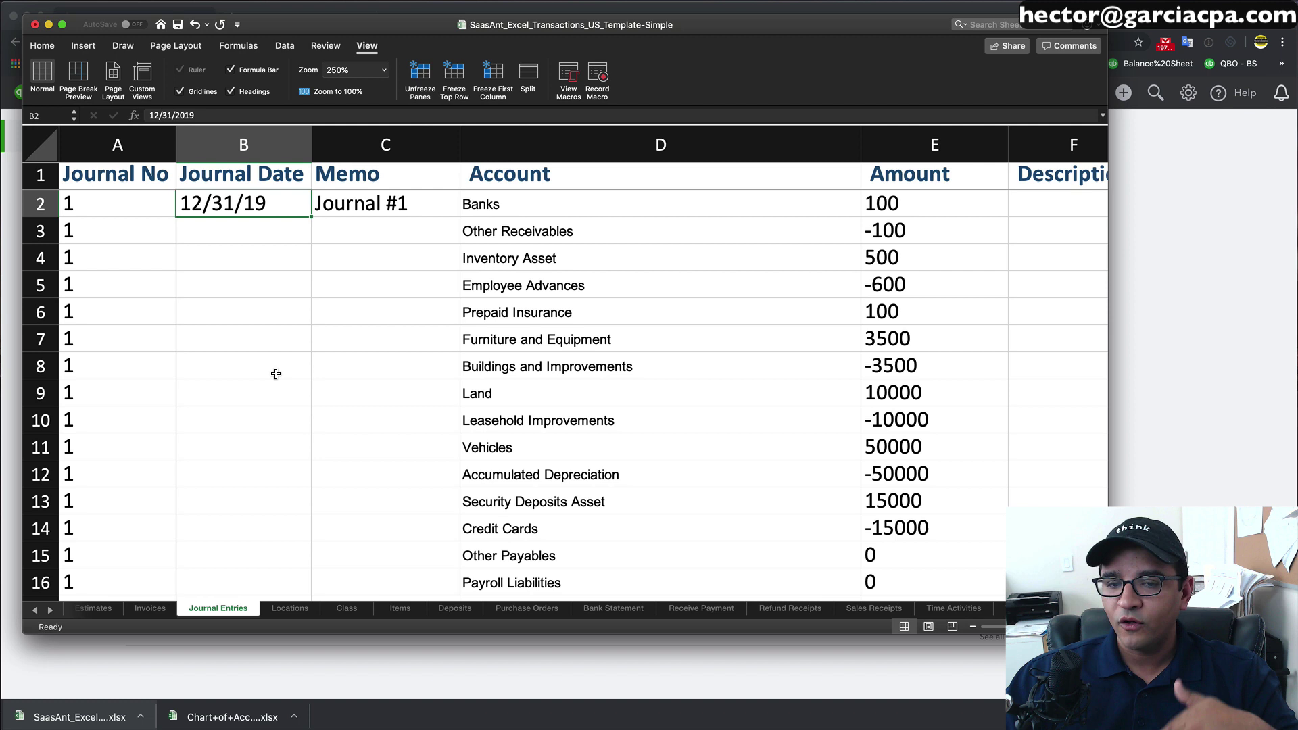
{"action": "left_click", "coordinate": [371, 204]}
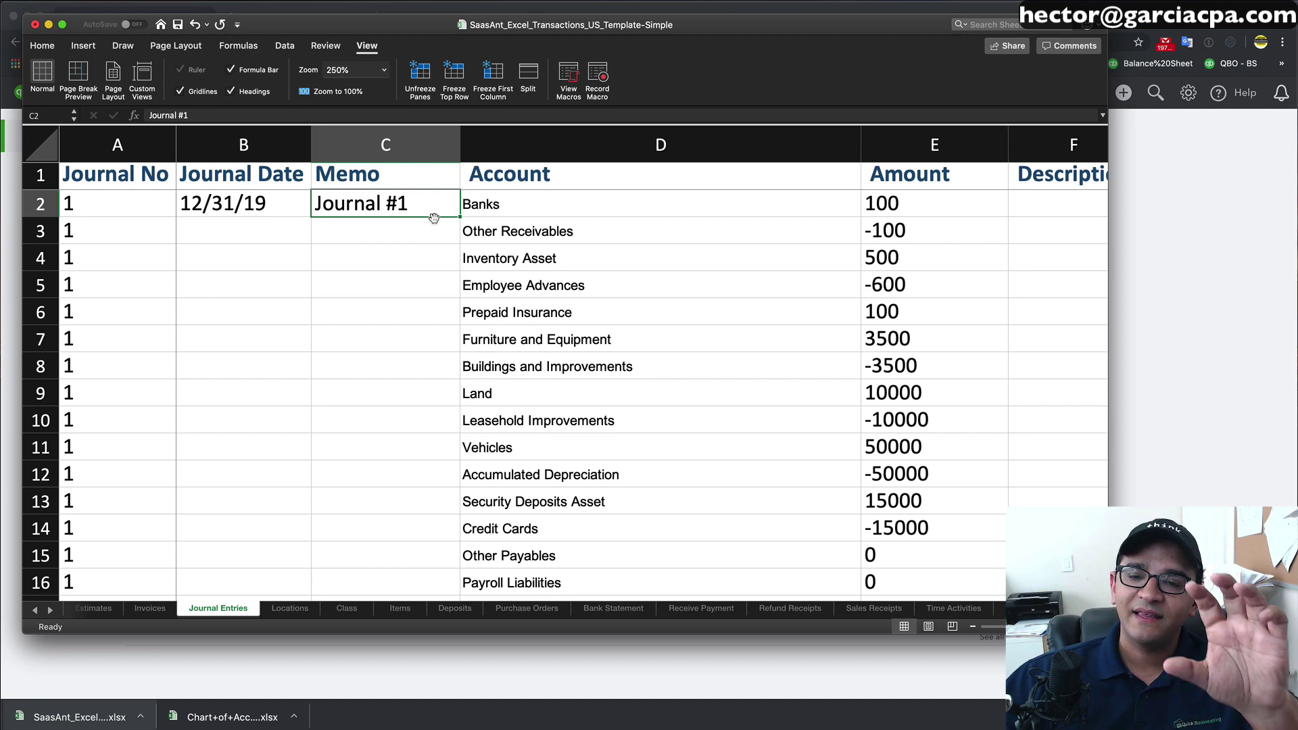
{"action": "left_click", "coordinate": [48, 46]}
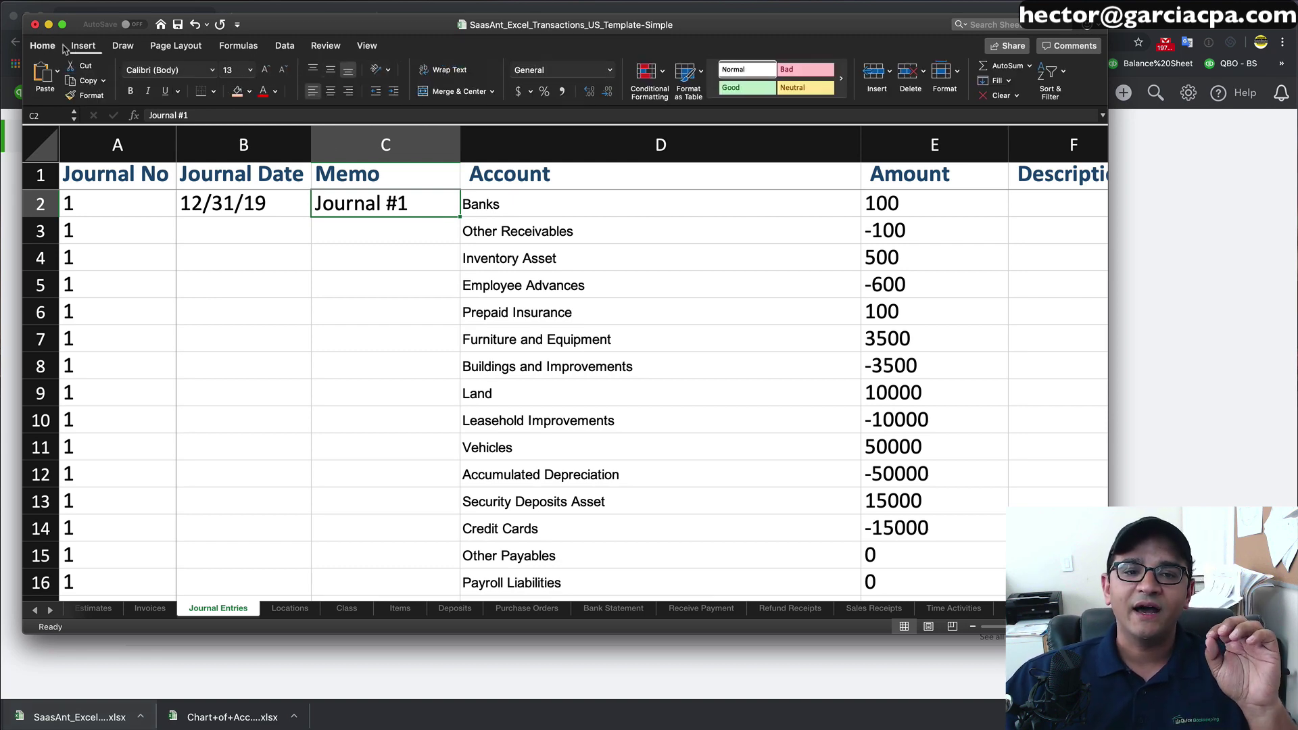
{"action": "left_click", "coordinate": [178, 26]}
{"action": "key", "text": "super+Tab"}
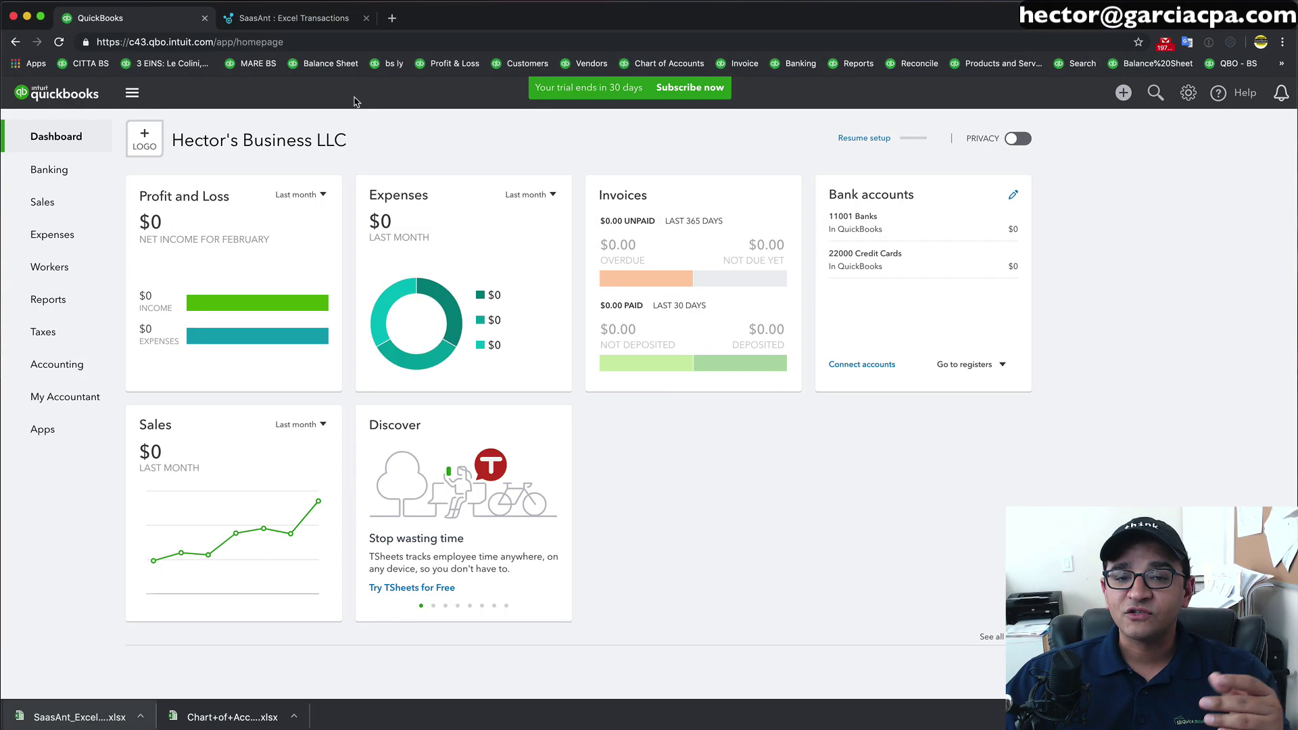
Step: Search the QuickBooks Apps page for 'saasant' and open the Excel Transactions Importer and Deleter listing
{"action": "left_click", "coordinate": [43, 429]}
{"action": "left_click", "coordinate": [183, 243]}
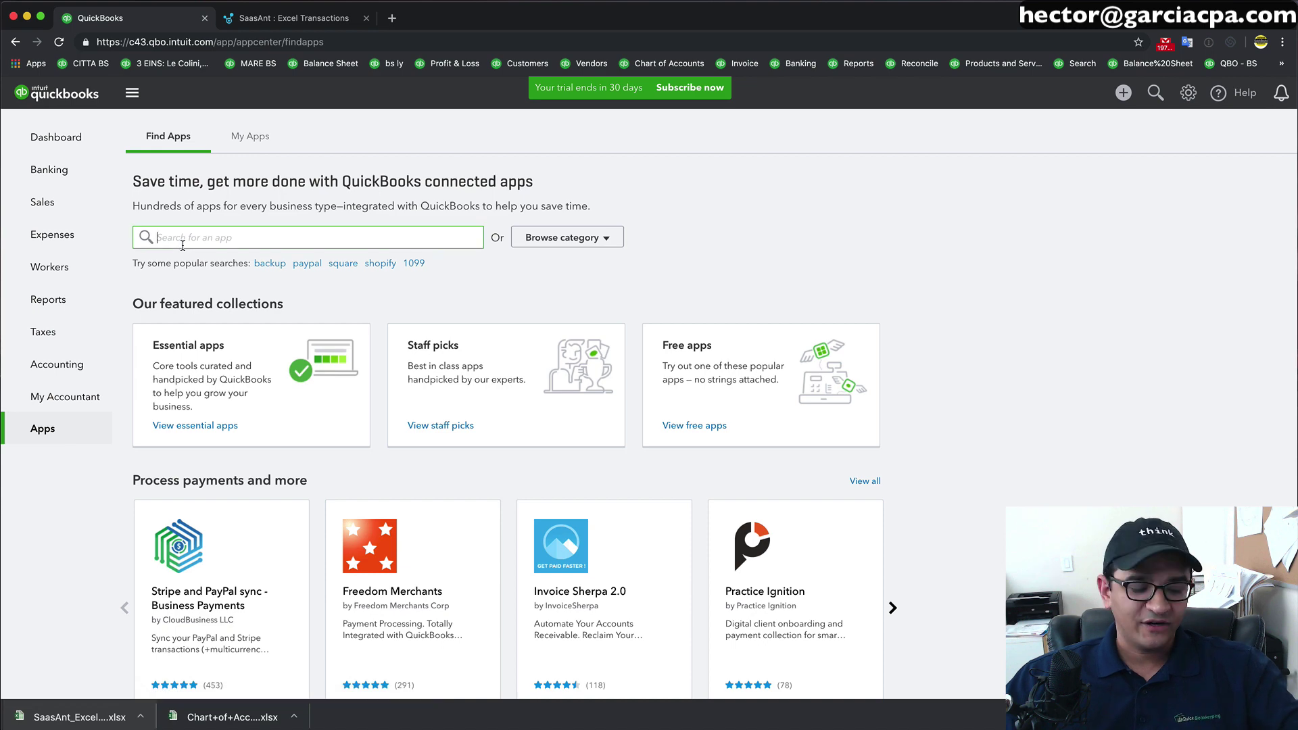
{"action": "type", "text": "saas"}
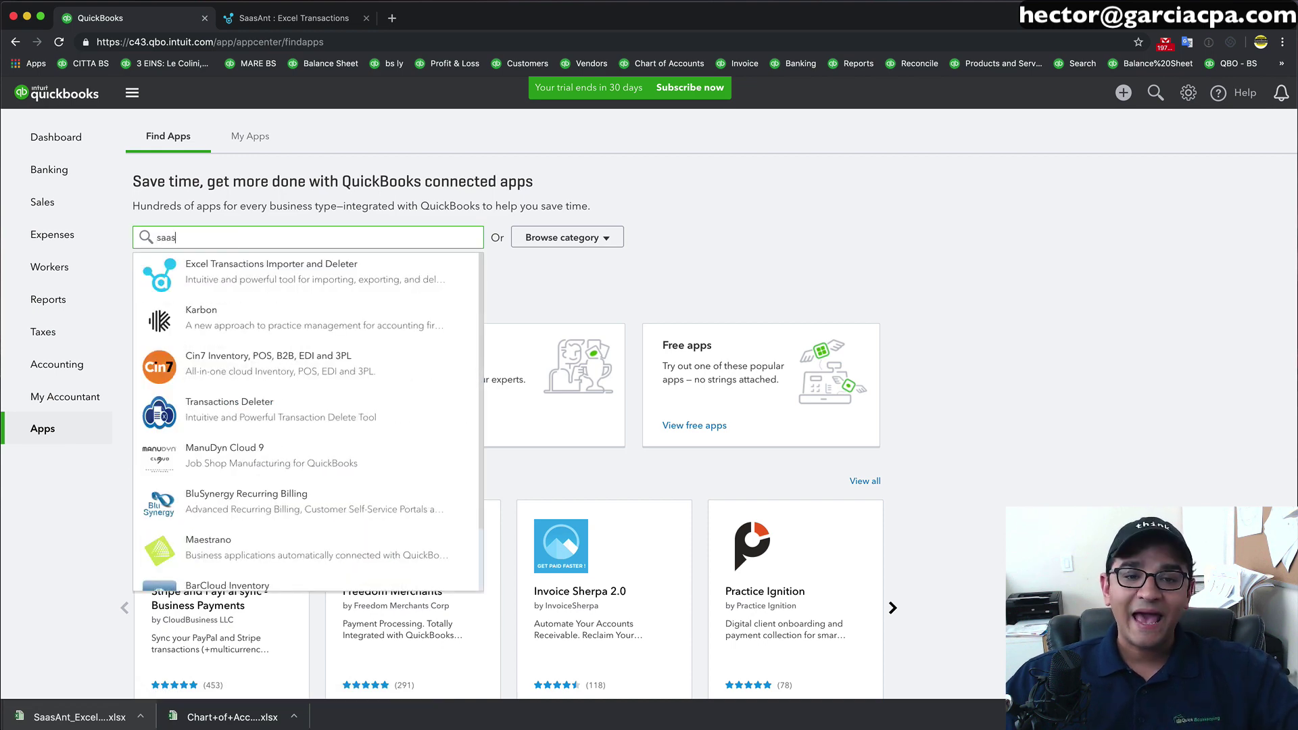
{"action": "type", "text": "ant"}
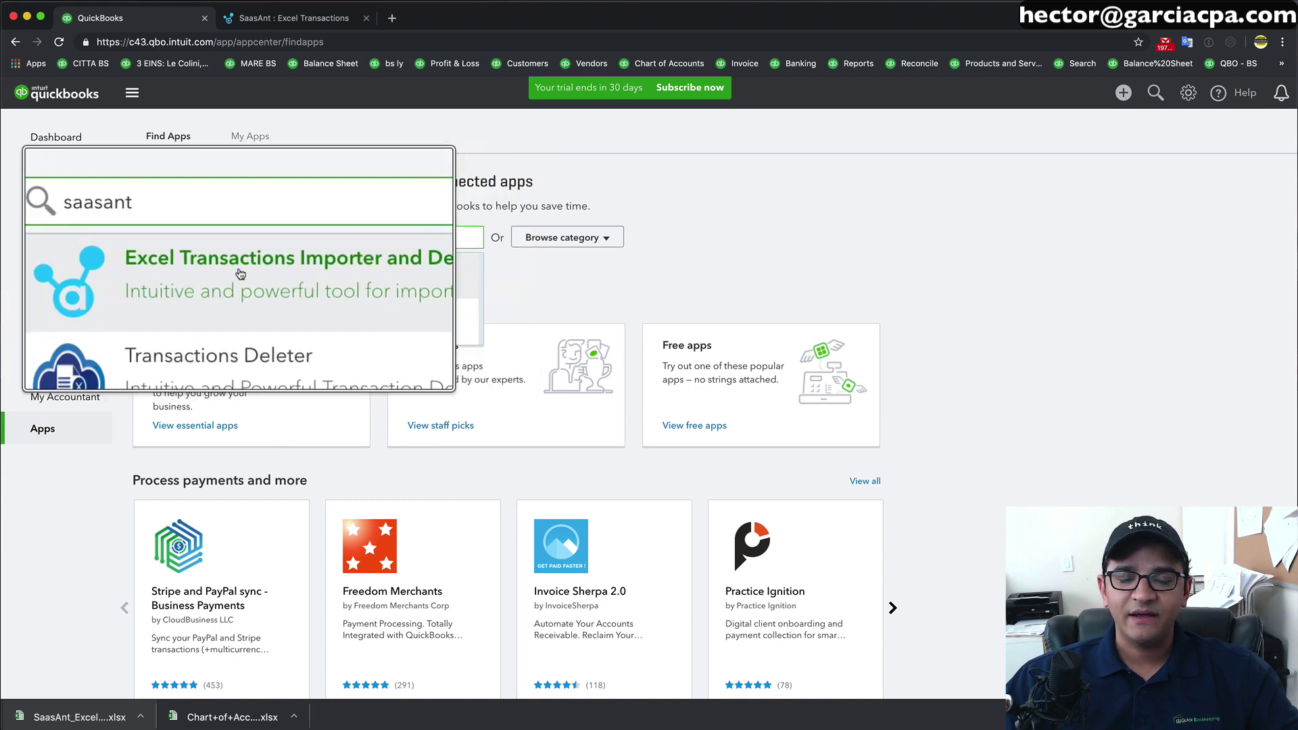
{"action": "left_click", "coordinate": [183, 278]}
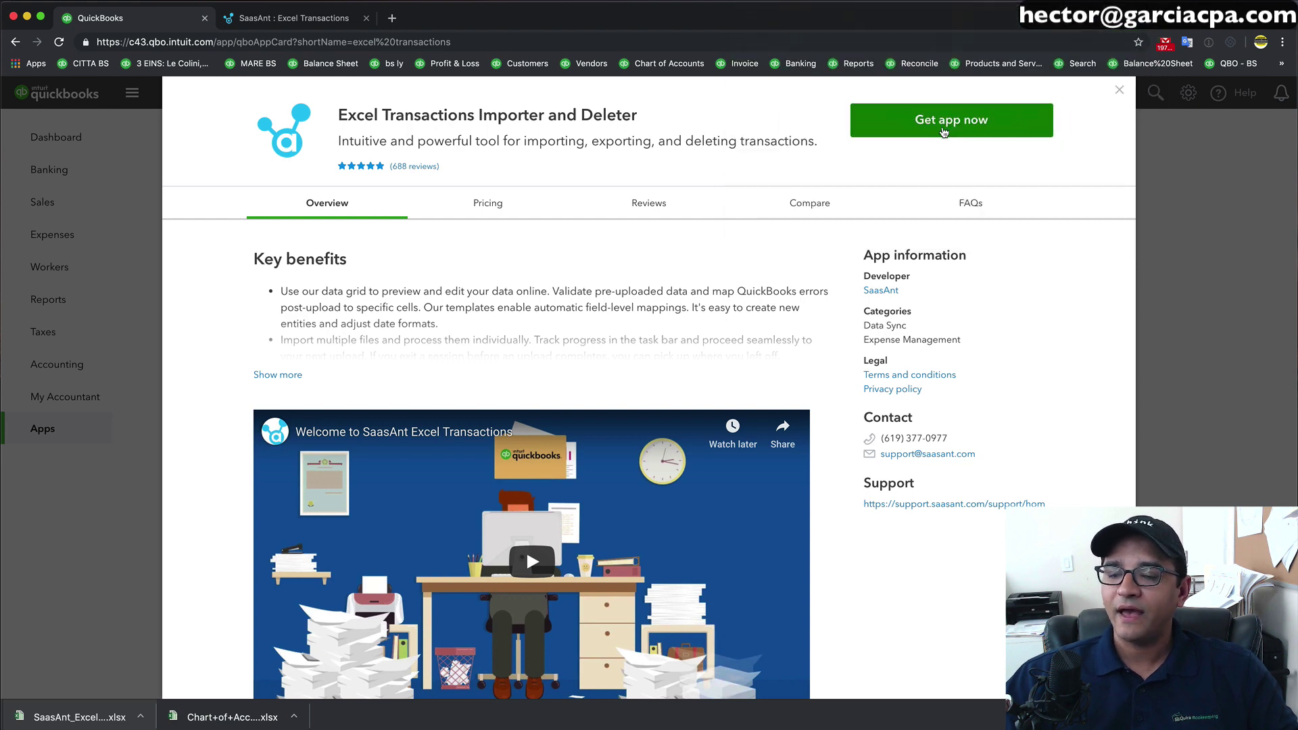
Step: View the importer's Pricing plans, then close the app card
{"action": "left_click", "coordinate": [487, 203]}
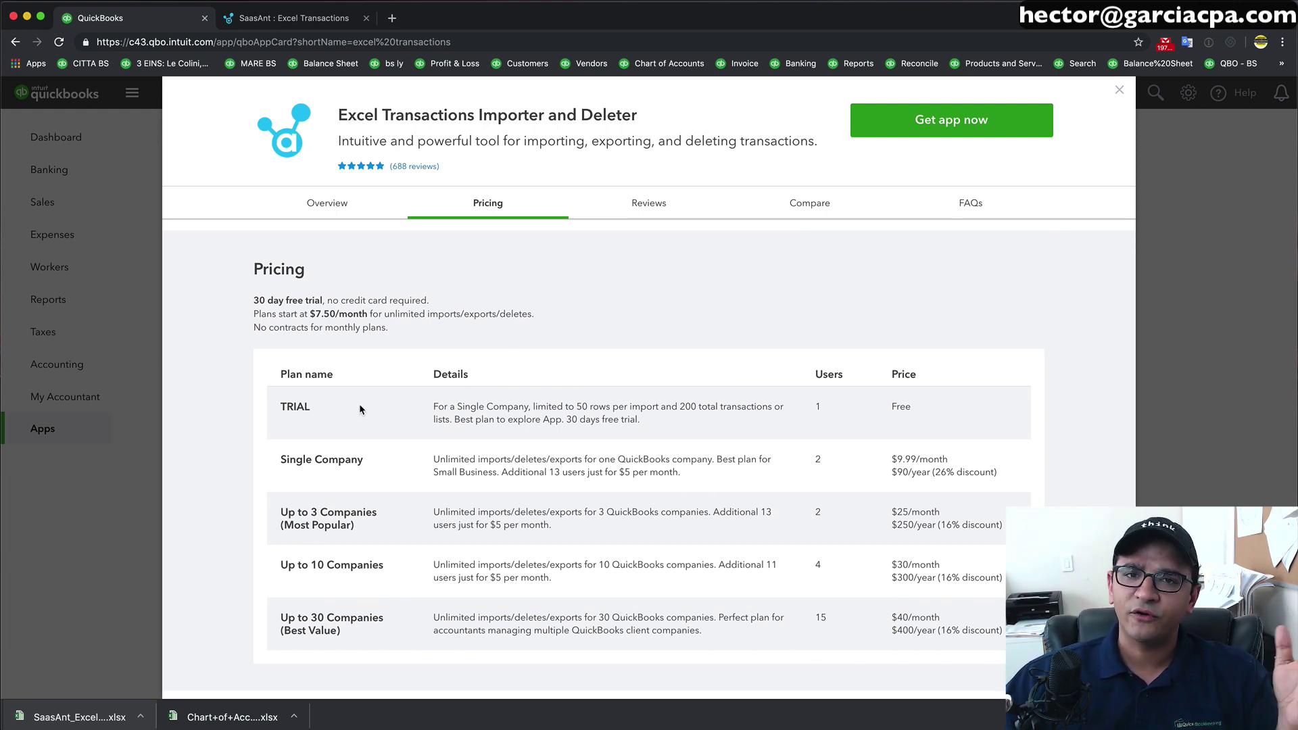
{"action": "left_click", "coordinate": [1119, 91]}
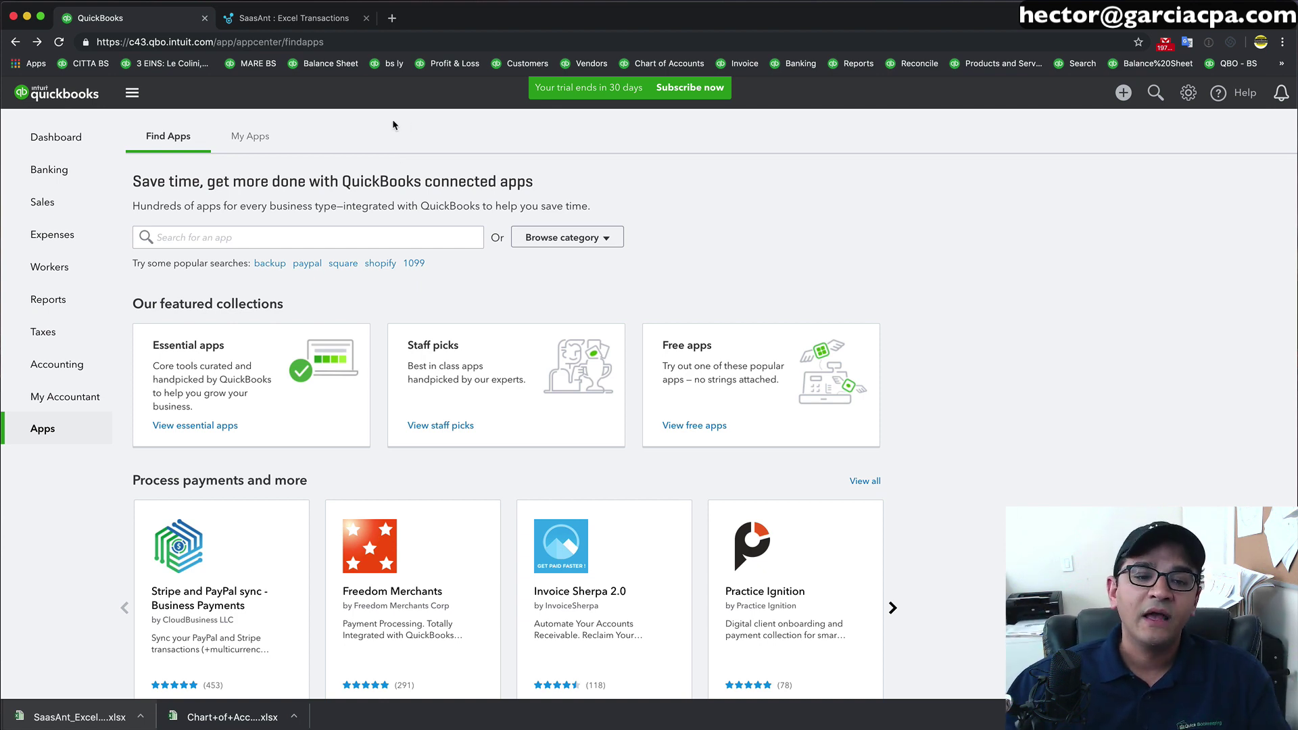
Step: Launch Excel Transactions Importer and Deleter from the My Apps tab's Action menu
{"action": "left_click", "coordinate": [241, 139]}
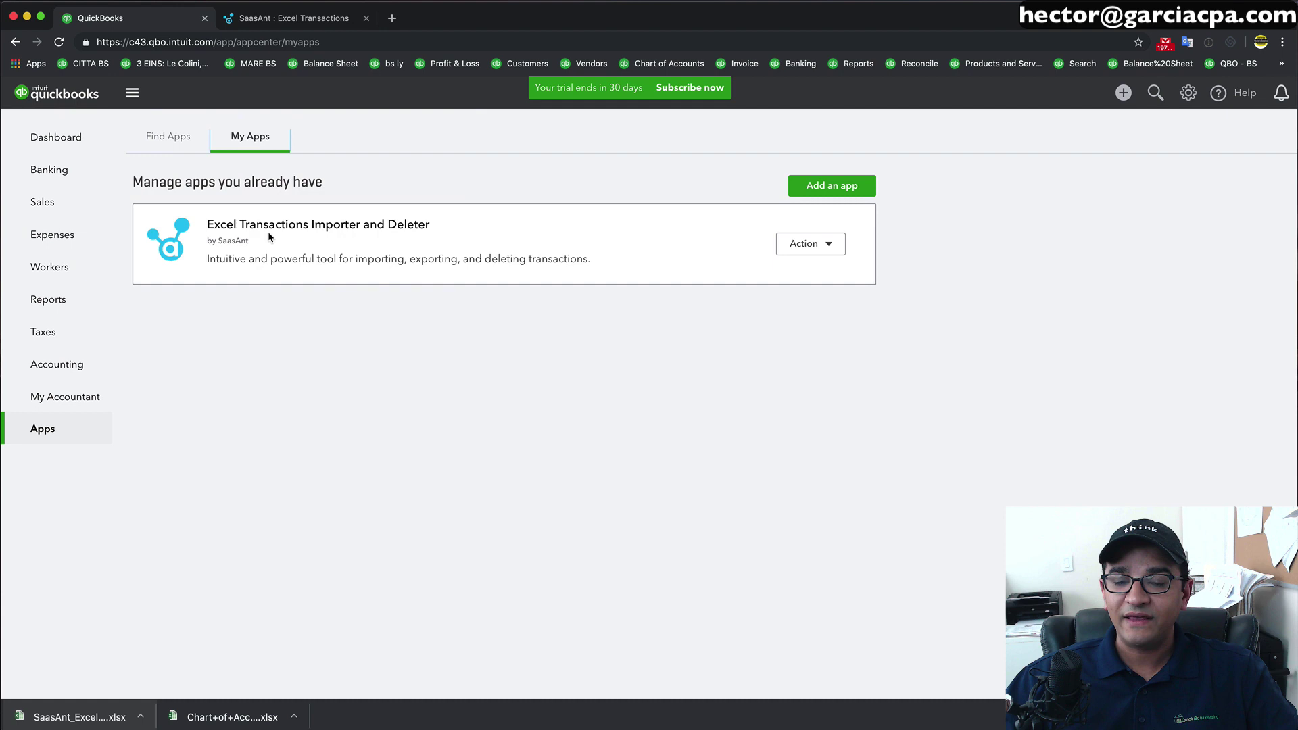
{"action": "left_click", "coordinate": [813, 245]}
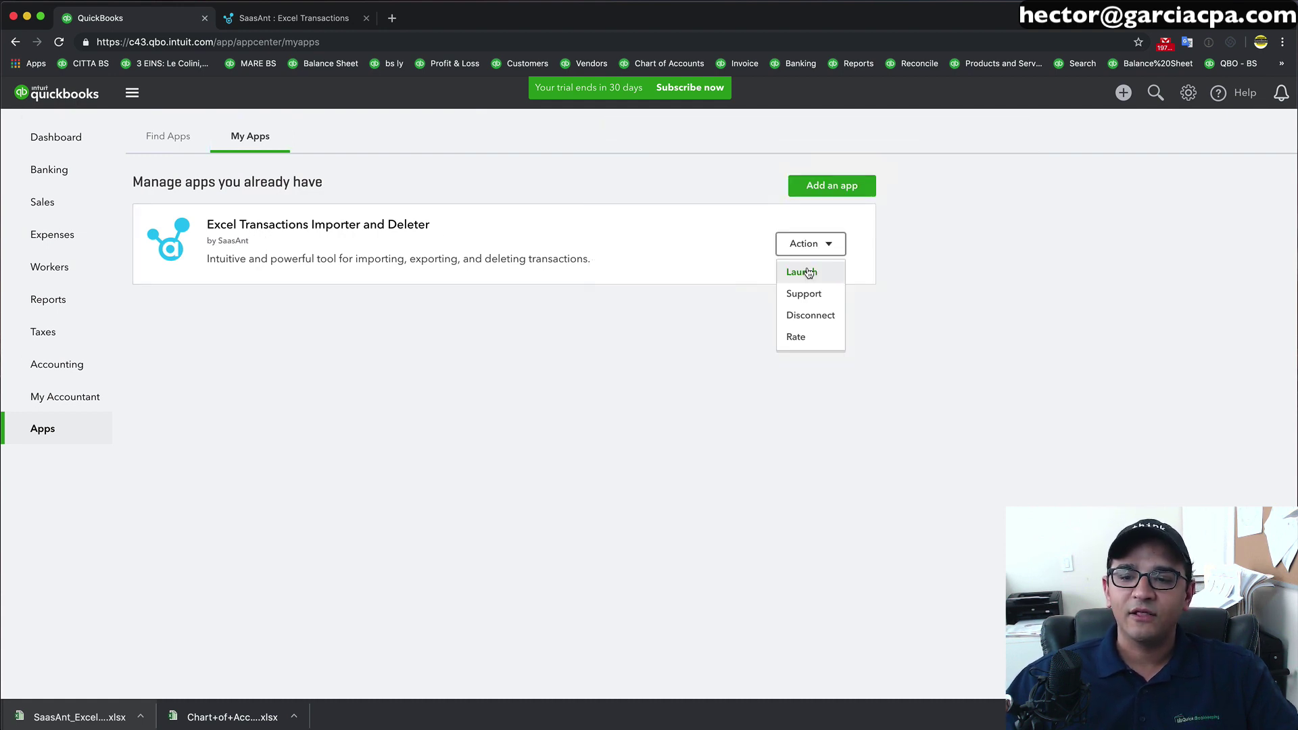
{"action": "left_click", "coordinate": [807, 272]}
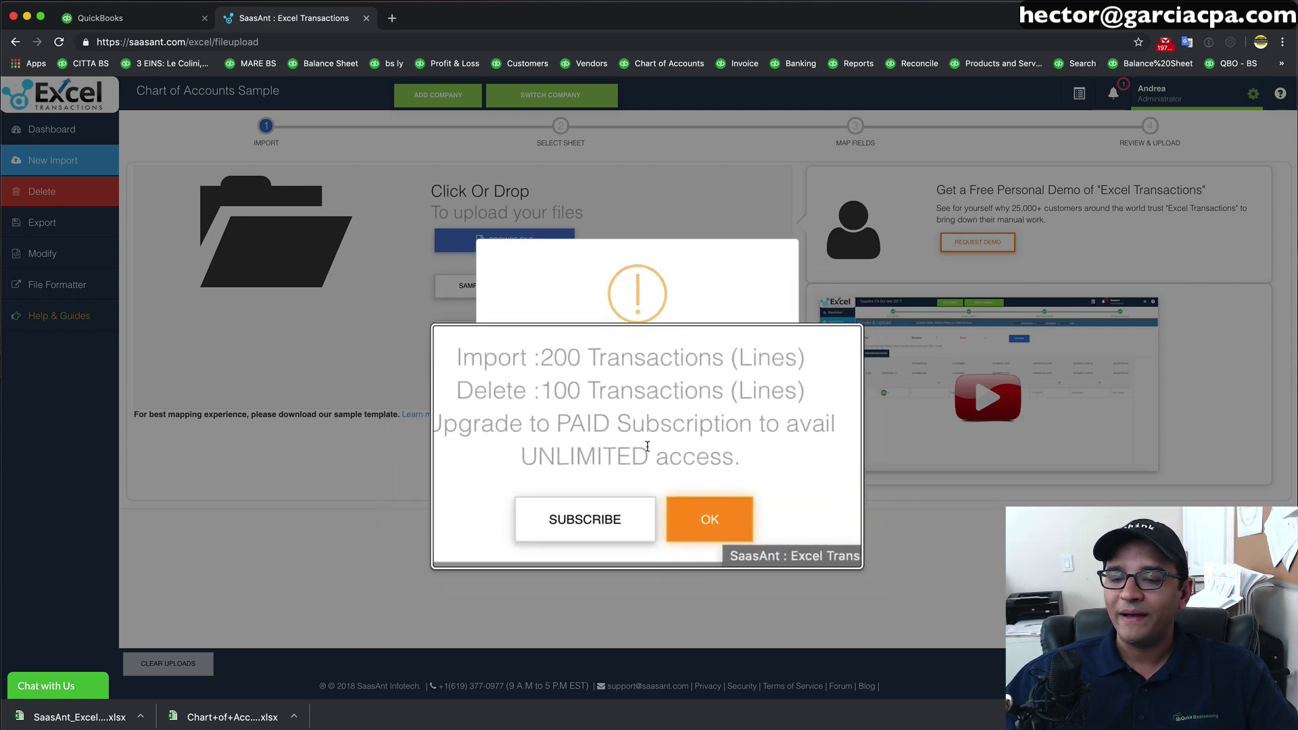
Step: Dismiss the Available Credits notice and zoom the SaasAnt upload page to 110%
{"action": "left_click", "coordinate": [688, 497]}
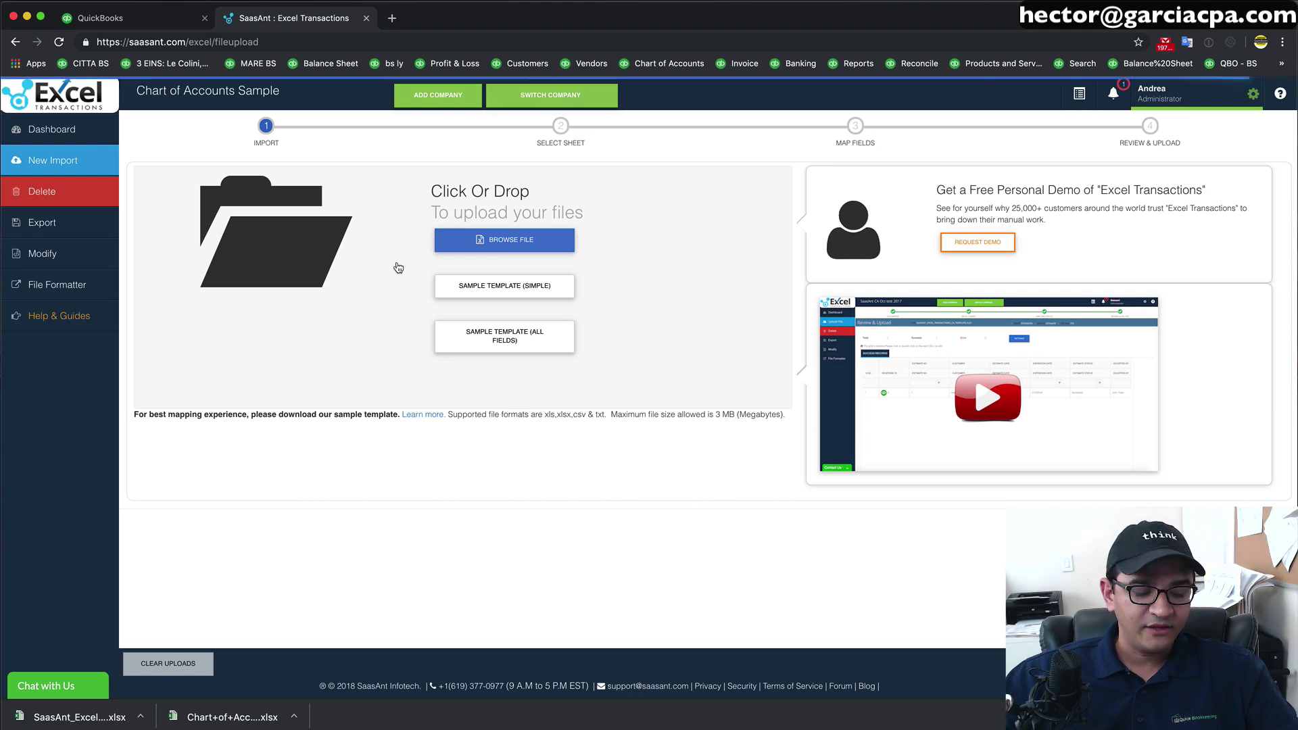
{"action": "key", "text": "super+plus"}
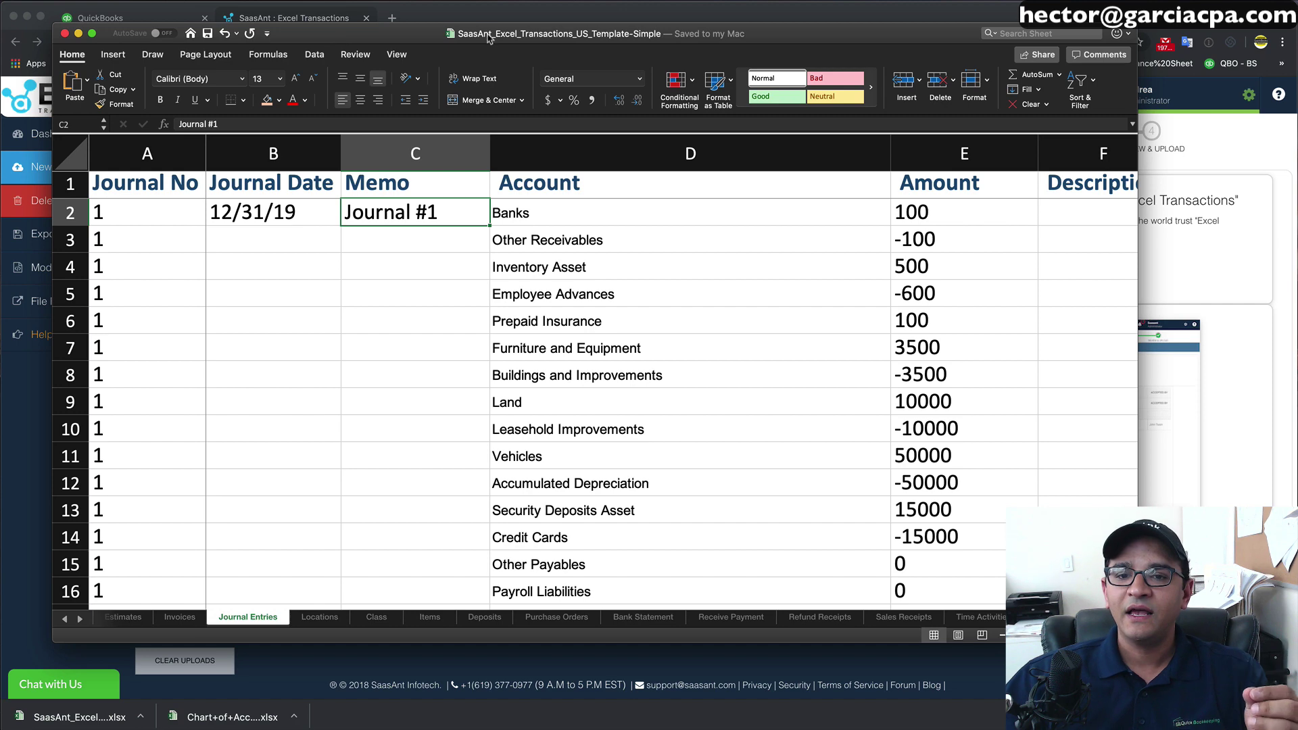
{"action": "left_click", "coordinate": [476, 17]}
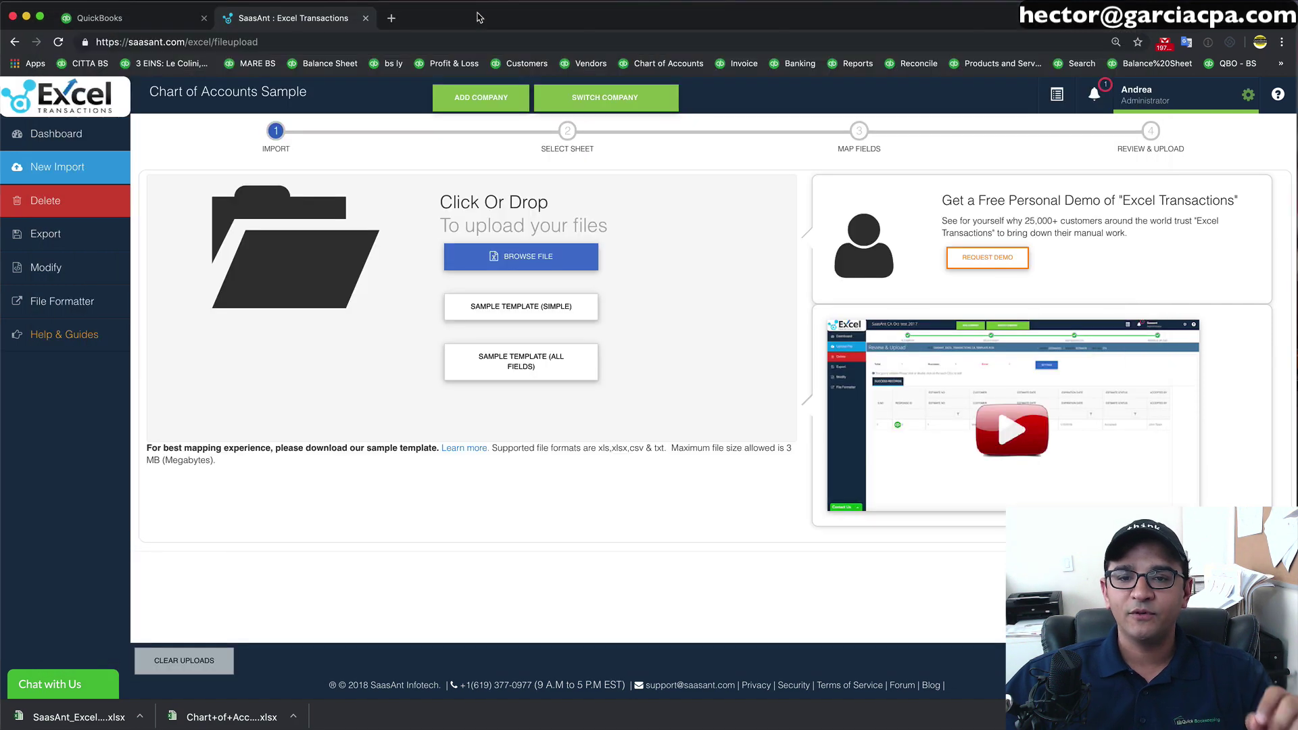
Step: Upload SaasAnt_Excel_Transactions_US_Template-Simple.xlsx from the Desktop and submit it
{"action": "left_click", "coordinate": [506, 260]}
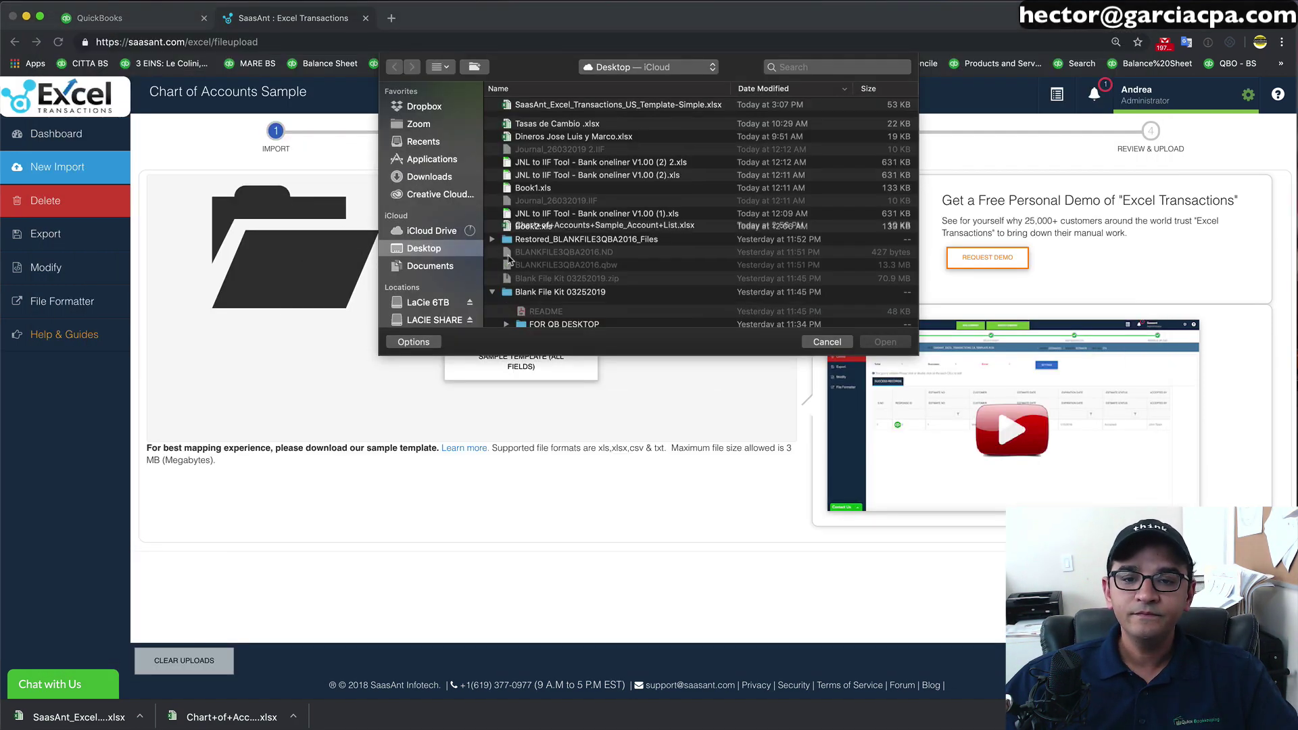
{"action": "left_click", "coordinate": [605, 107]}
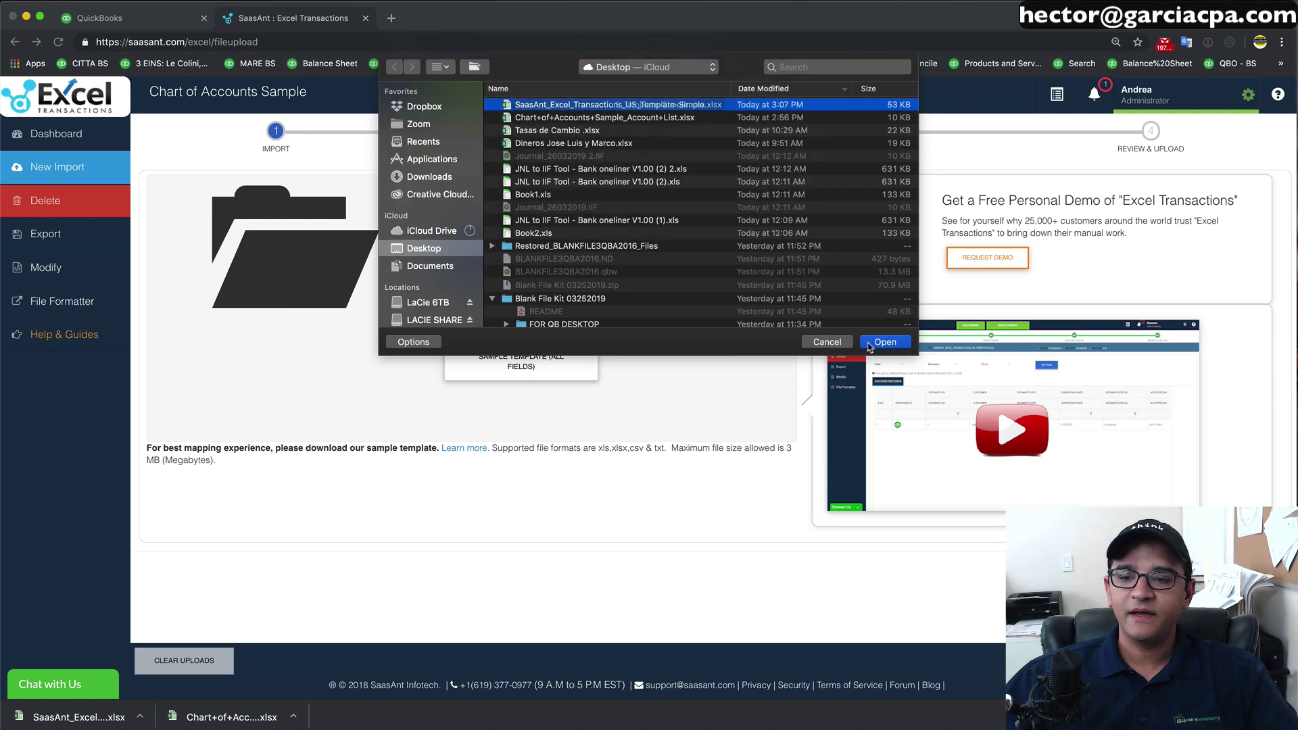
{"action": "left_click", "coordinate": [869, 343]}
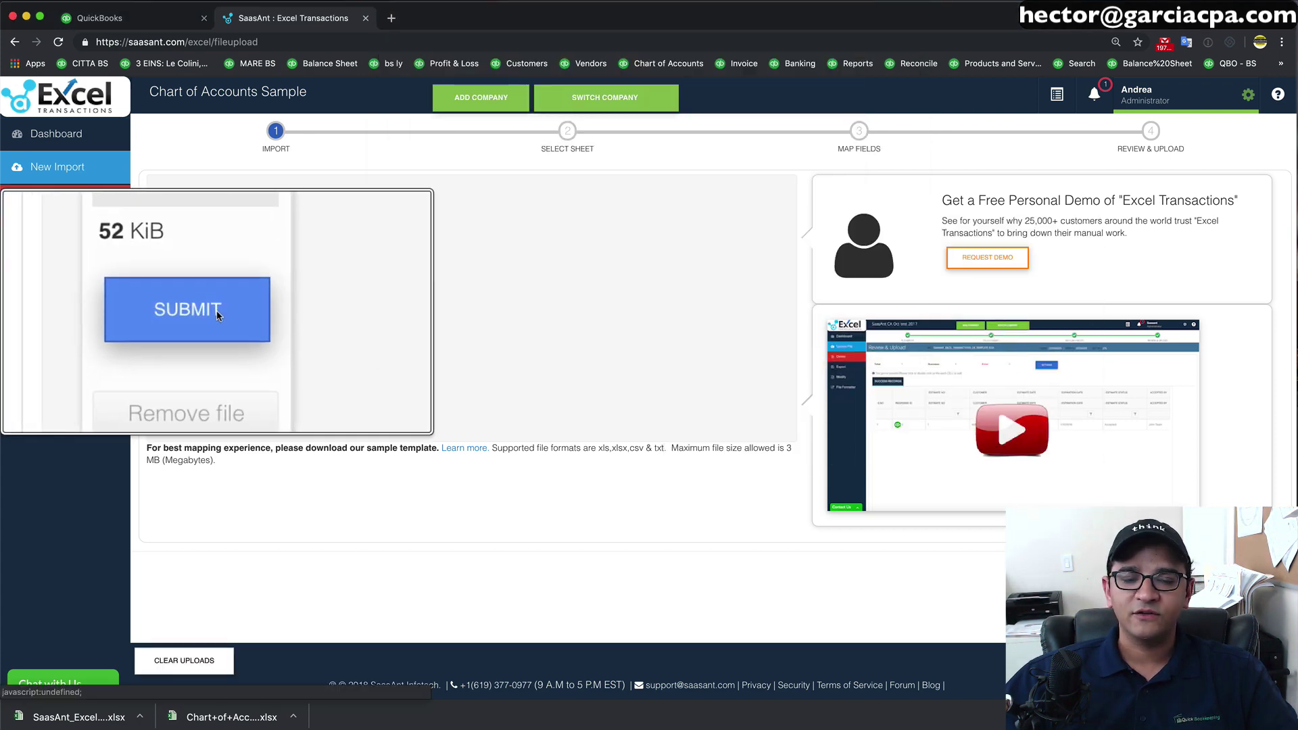
{"action": "left_click", "coordinate": [205, 311]}
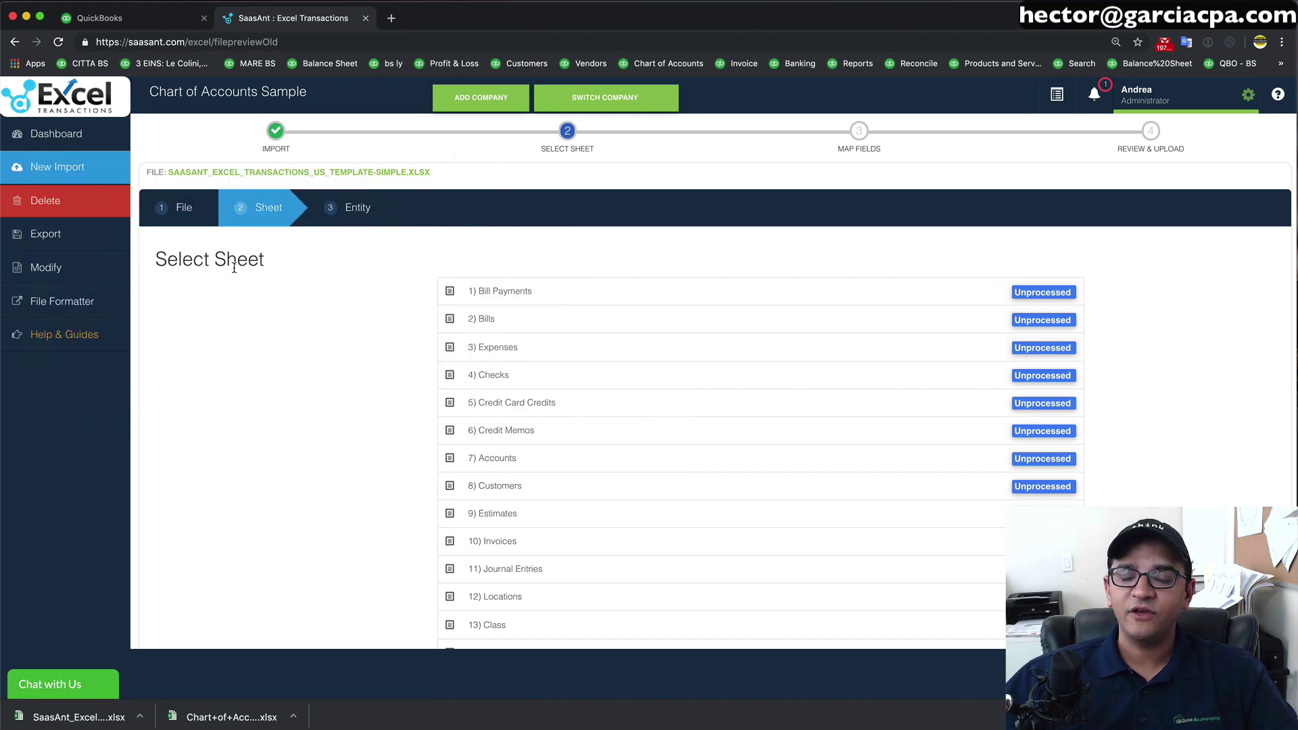
Step: Choose sheet '11) Journal Entries' and the Journal Entries QuickBooks entity to reach field mapping
{"action": "scroll", "coordinate": [545, 386], "scroll_direction": "down", "scroll_amount": 3}
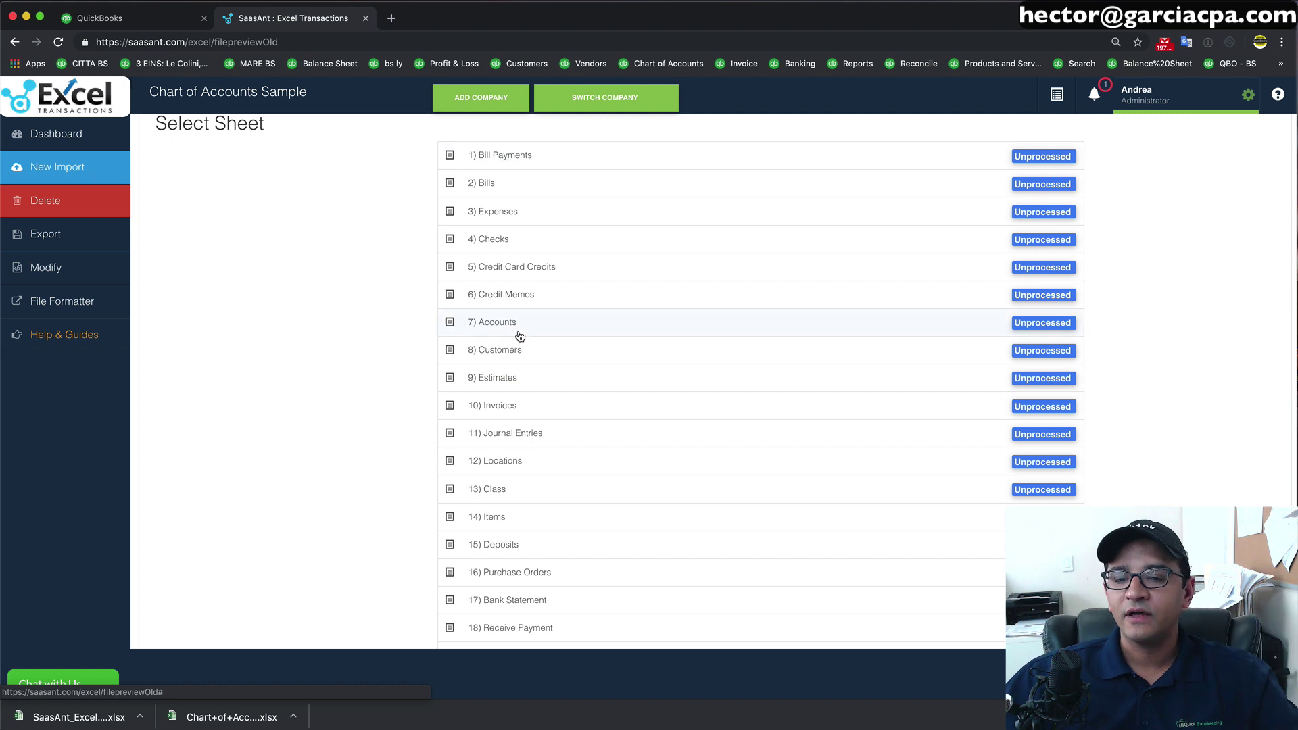
{"action": "scroll", "coordinate": [520, 336], "scroll_direction": "down", "scroll_amount": 4}
{"action": "scroll", "coordinate": [520, 336], "scroll_direction": "up", "scroll_amount": 5}
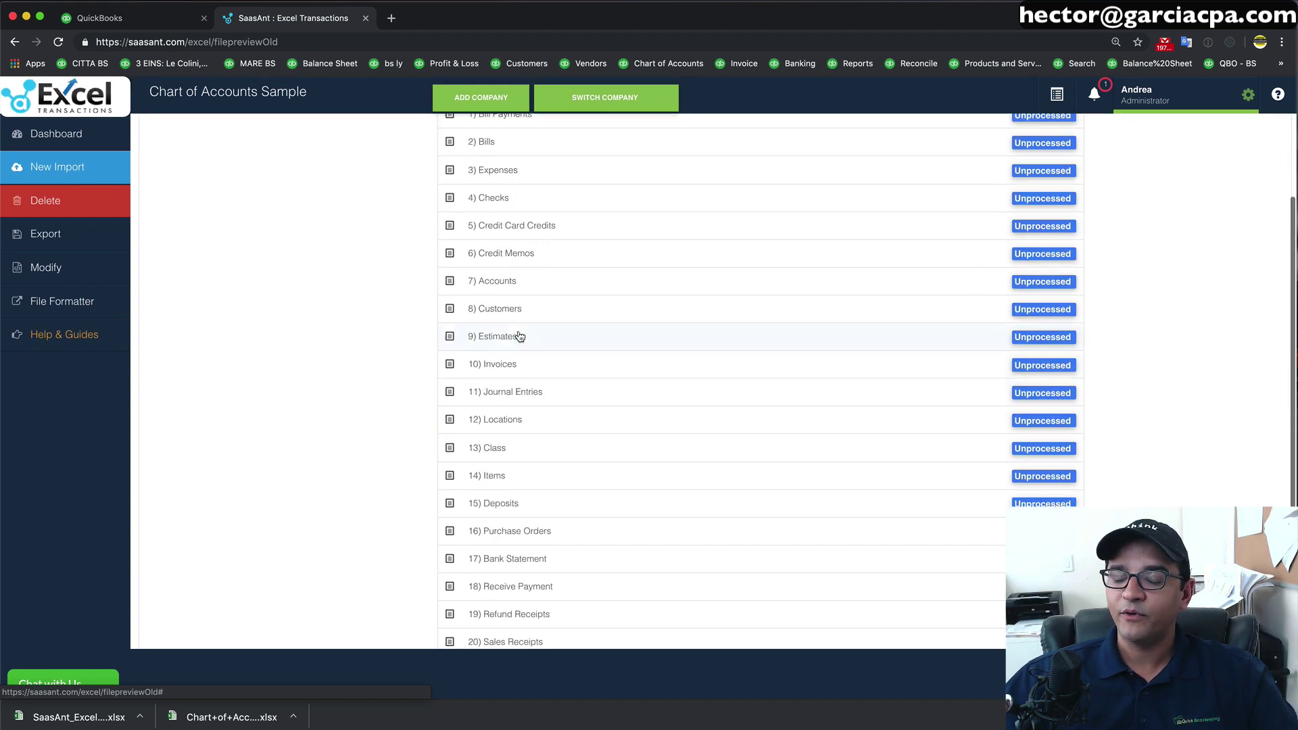
{"action": "scroll", "coordinate": [520, 336], "scroll_direction": "down", "scroll_amount": 3}
{"action": "scroll", "coordinate": [503, 256], "scroll_direction": "up", "scroll_amount": 4}
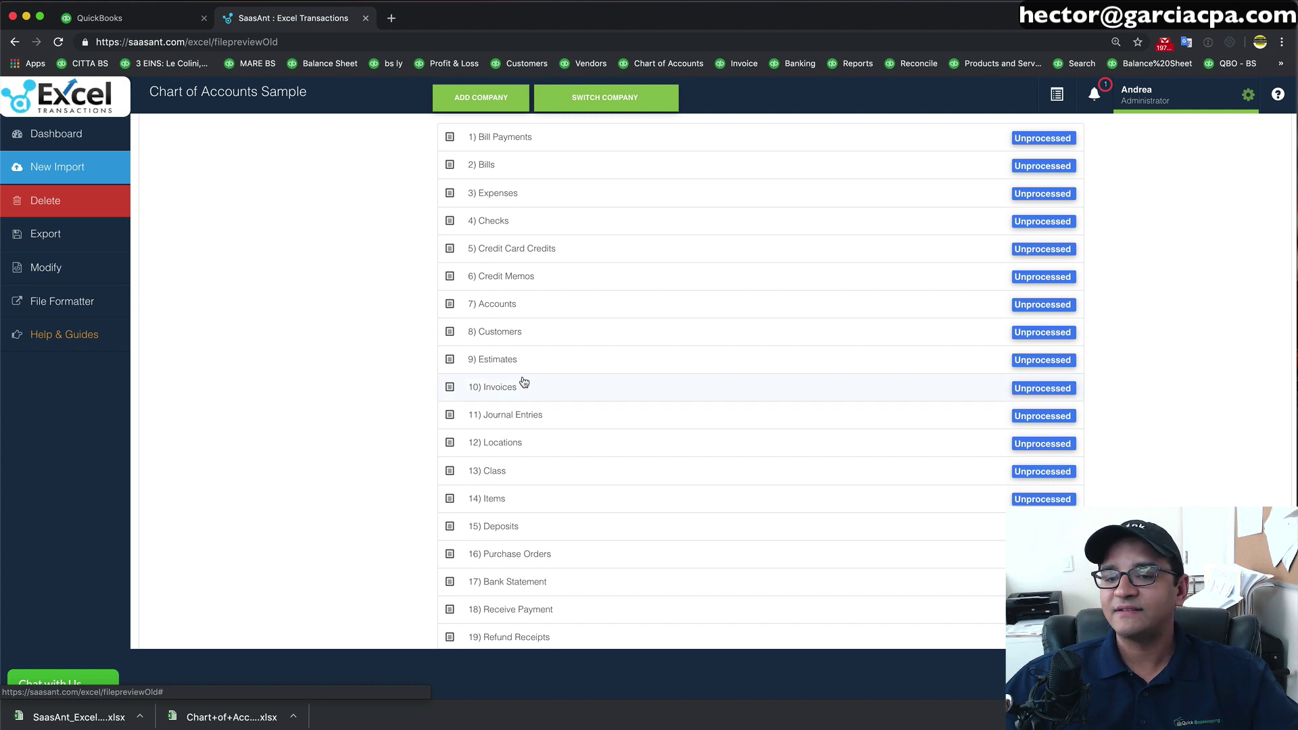
{"action": "scroll", "coordinate": [506, 403], "scroll_direction": "down", "scroll_amount": 1}
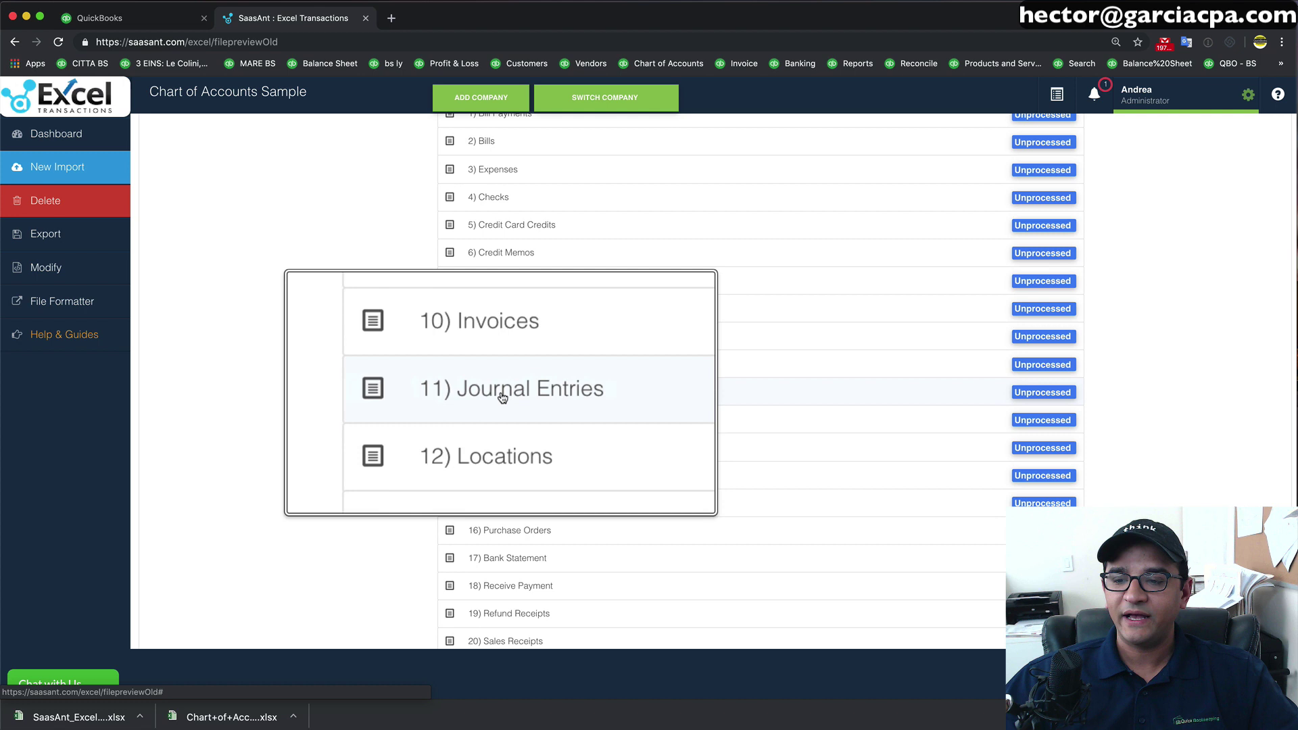
{"action": "left_click", "coordinate": [512, 395]}
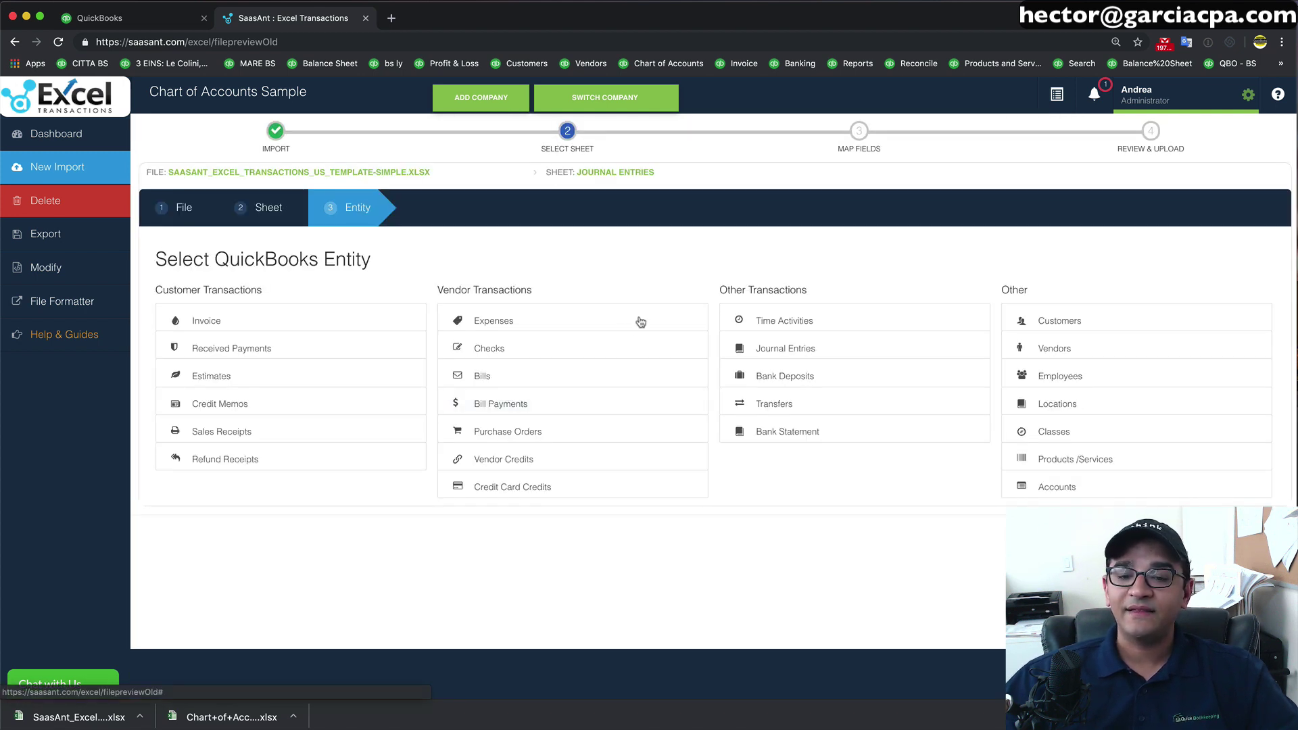
{"action": "left_click", "coordinate": [777, 348]}
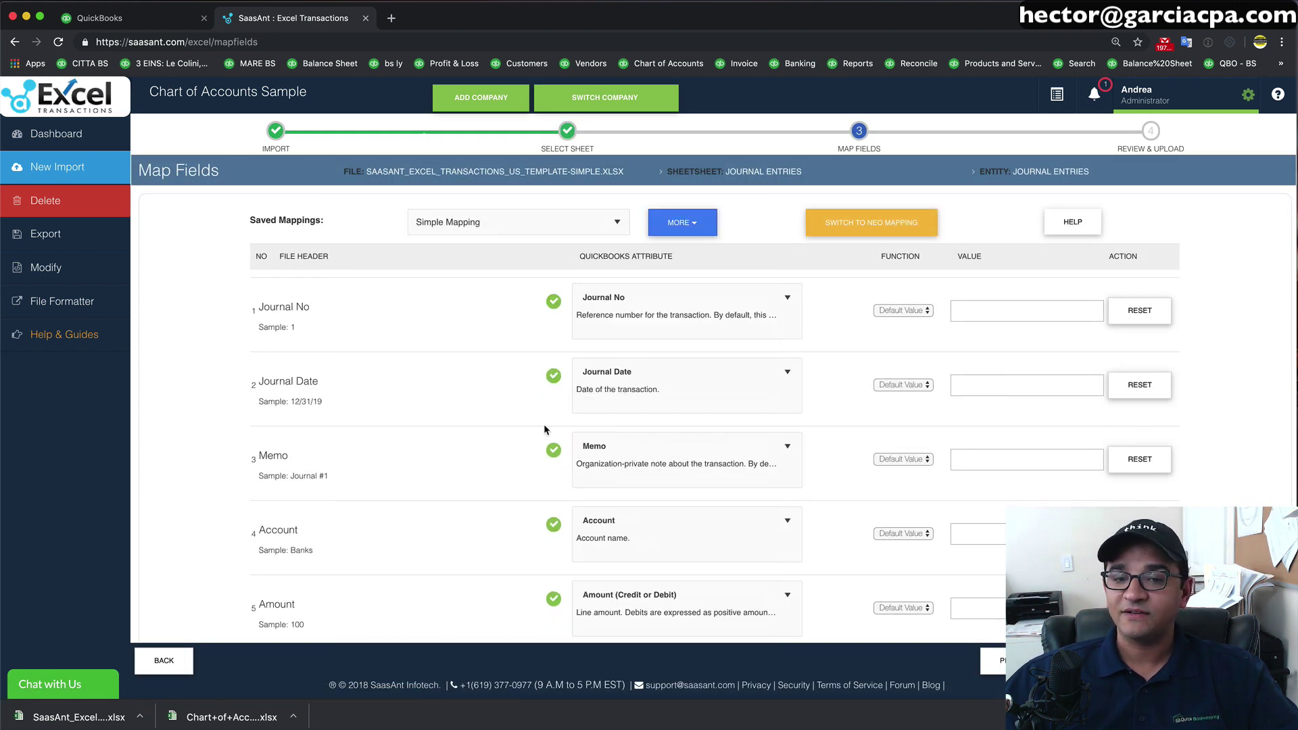
{"action": "scroll", "coordinate": [544, 428], "scroll_direction": "down", "scroll_amount": 7}
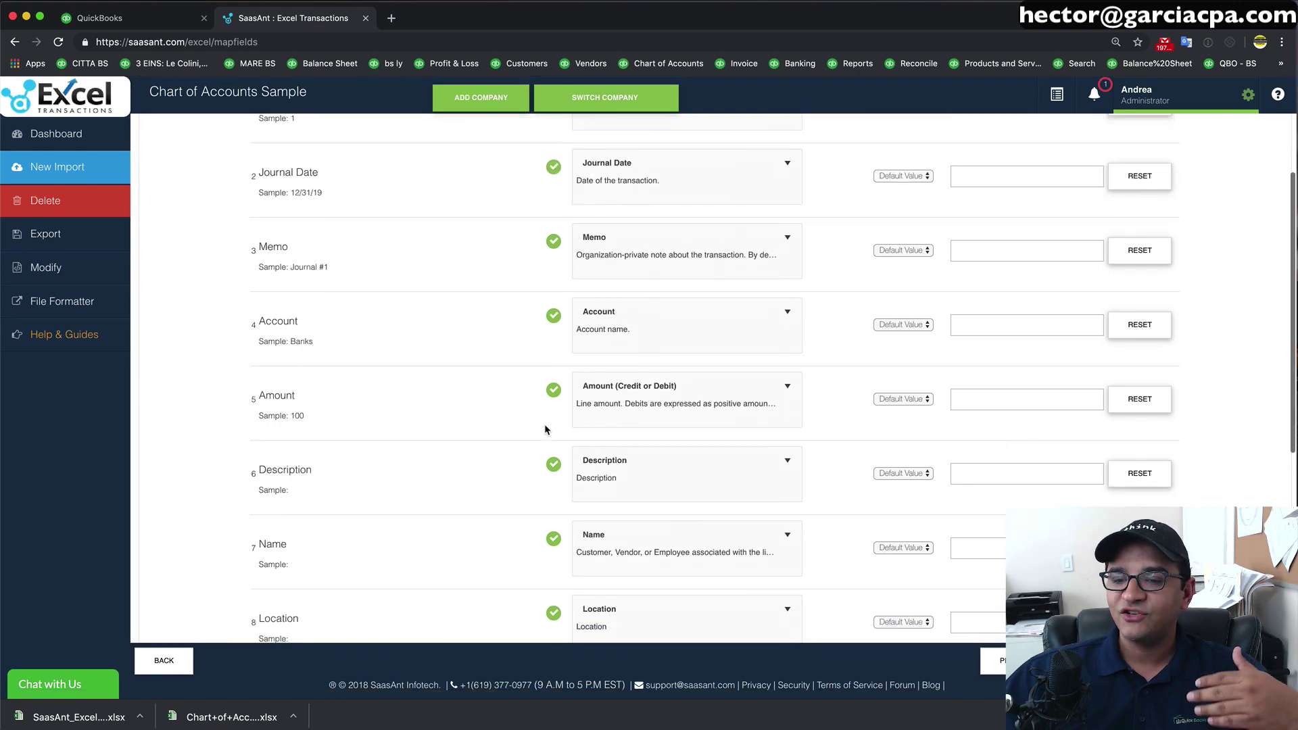
{"action": "scroll", "coordinate": [545, 427], "scroll_direction": "down", "scroll_amount": 4}
{"action": "scroll", "coordinate": [544, 428], "scroll_direction": "up", "scroll_amount": 11}
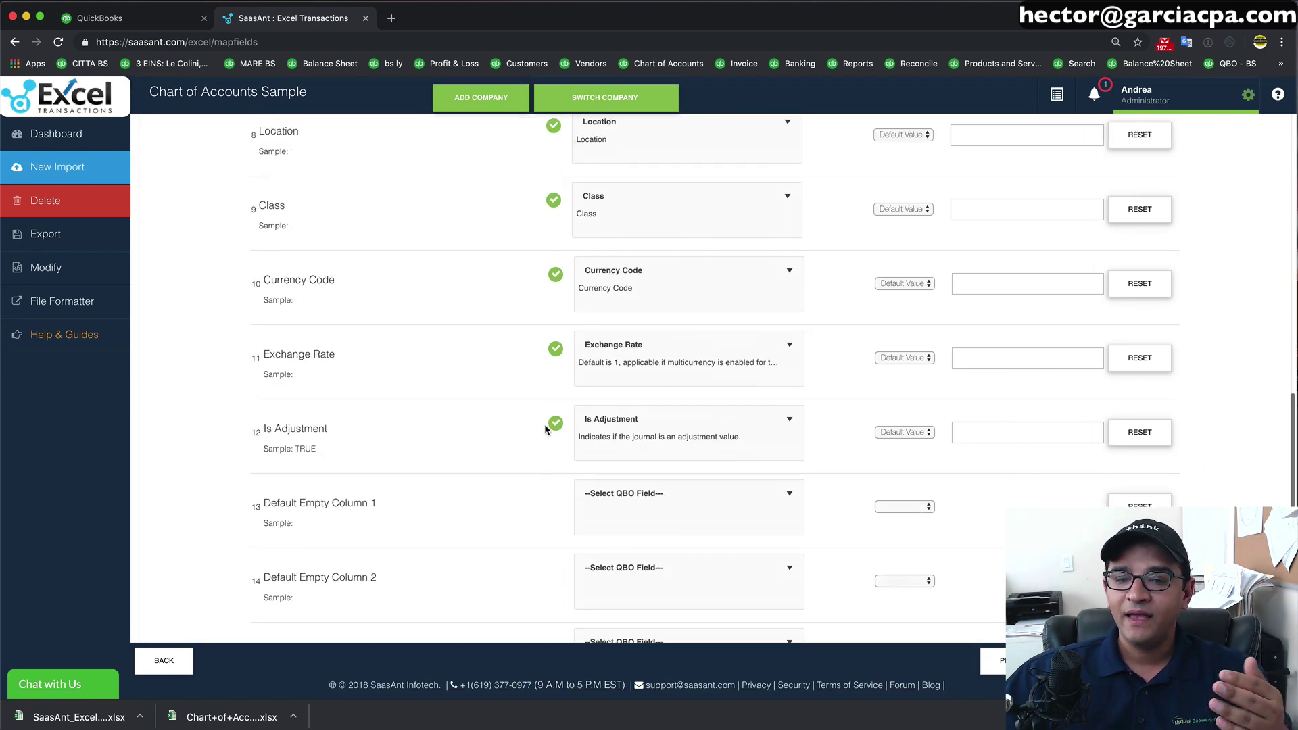
{"action": "scroll", "coordinate": [545, 424], "scroll_direction": "up", "scroll_amount": 1}
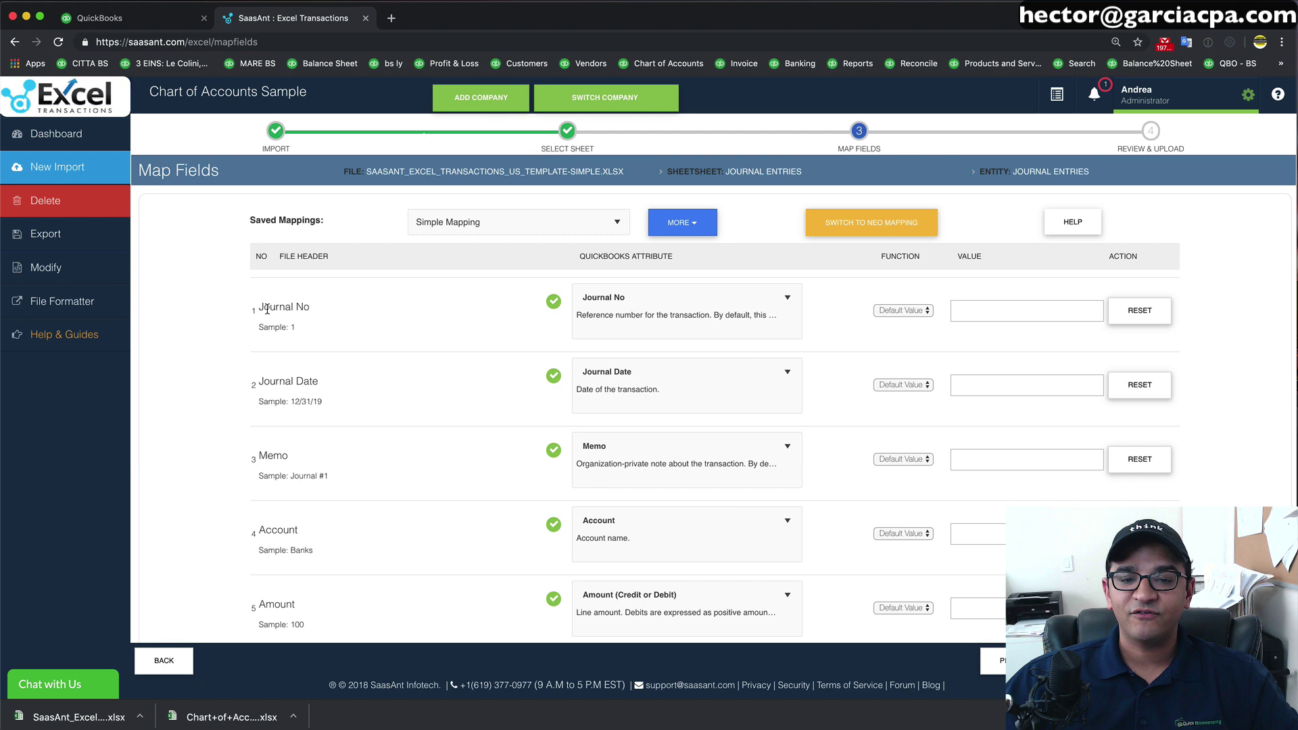
{"action": "left_click", "coordinate": [731, 303]}
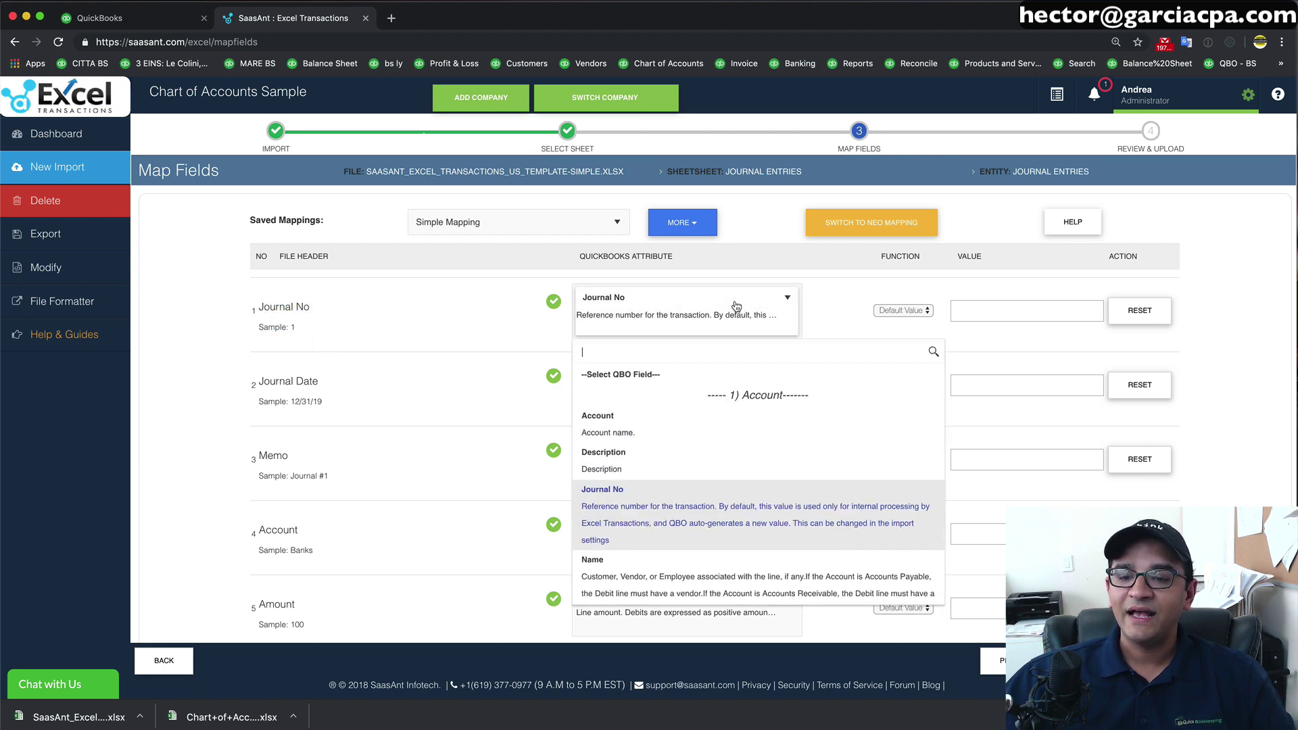
{"action": "scroll", "coordinate": [674, 468], "scroll_direction": "down", "scroll_amount": 2}
{"action": "scroll", "coordinate": [674, 468], "scroll_direction": "down", "scroll_amount": 2}
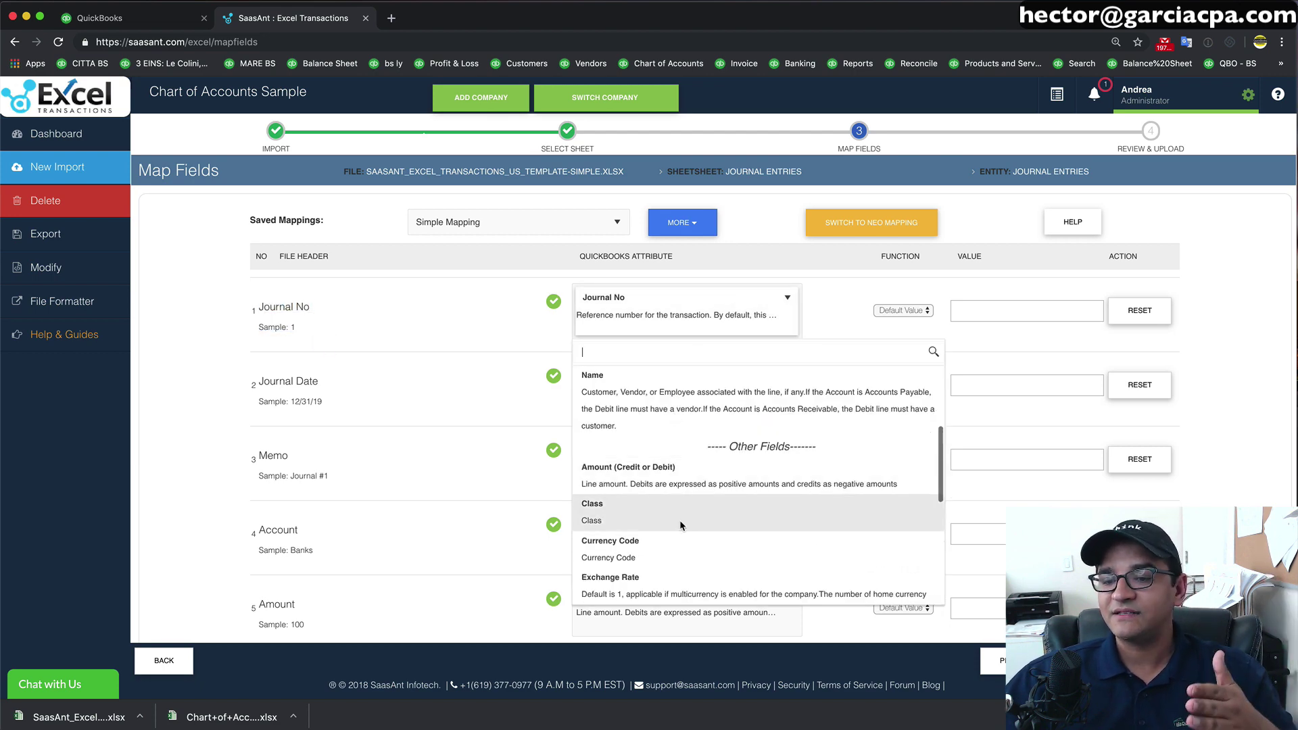
{"action": "scroll", "coordinate": [679, 520], "scroll_direction": "down", "scroll_amount": 1}
{"action": "scroll", "coordinate": [680, 523], "scroll_direction": "up", "scroll_amount": 1}
{"action": "left_click", "coordinate": [150, 320]}
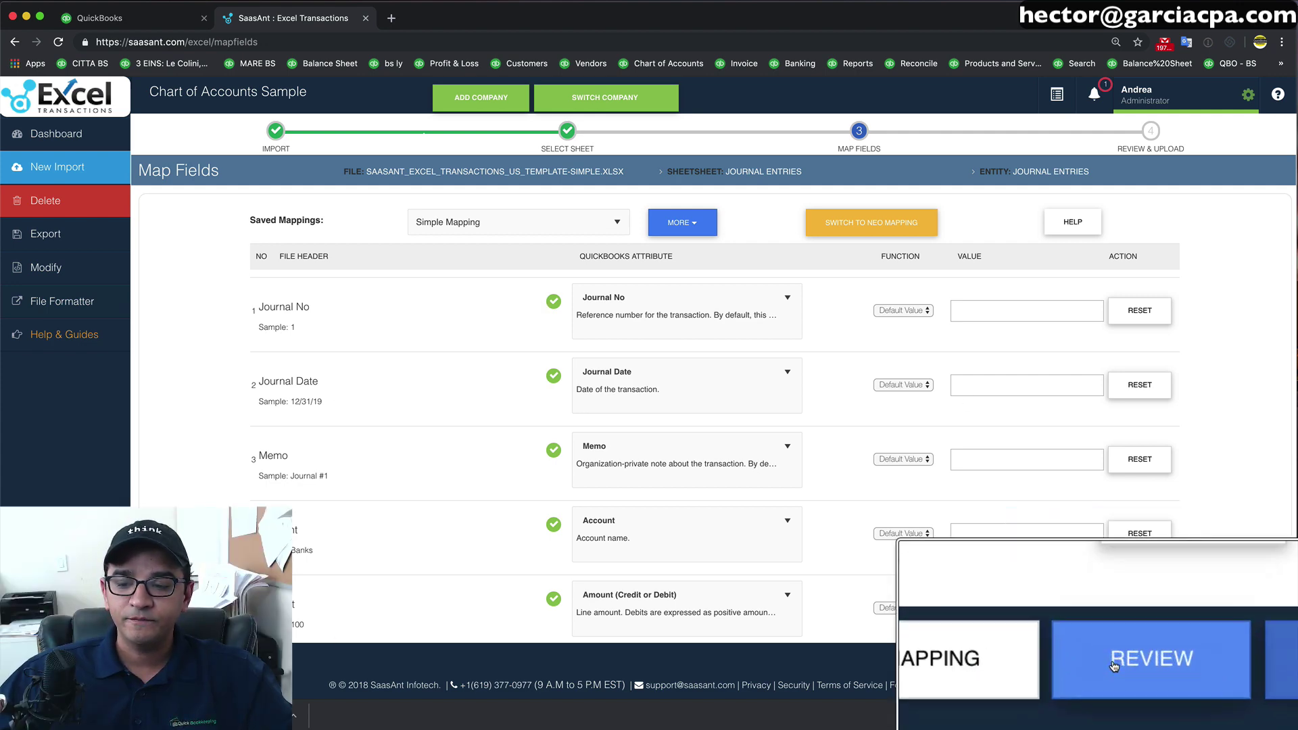
Step: Go to Review, confirm Journal Entry auto-creation stays Disabled in Settings, and return to the 150-row grid
{"action": "left_click", "coordinate": [1114, 661]}
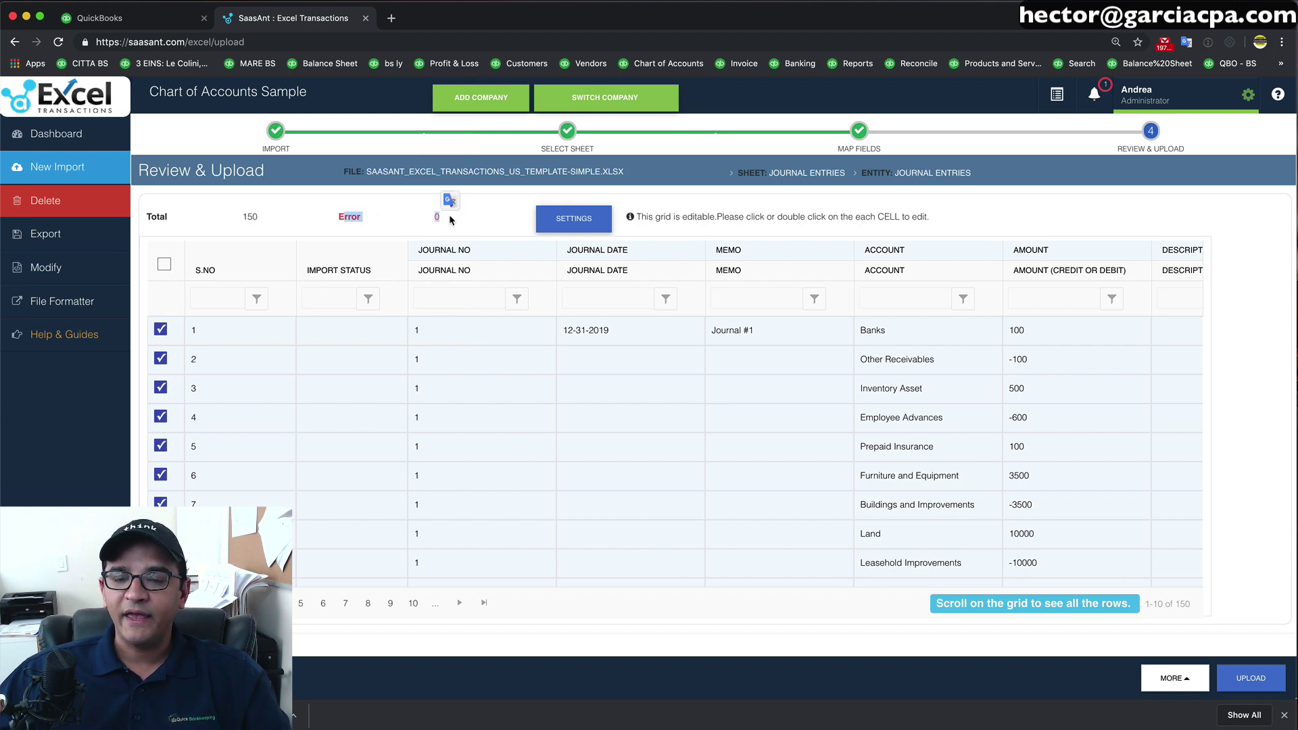
{"action": "left_click", "coordinate": [573, 219]}
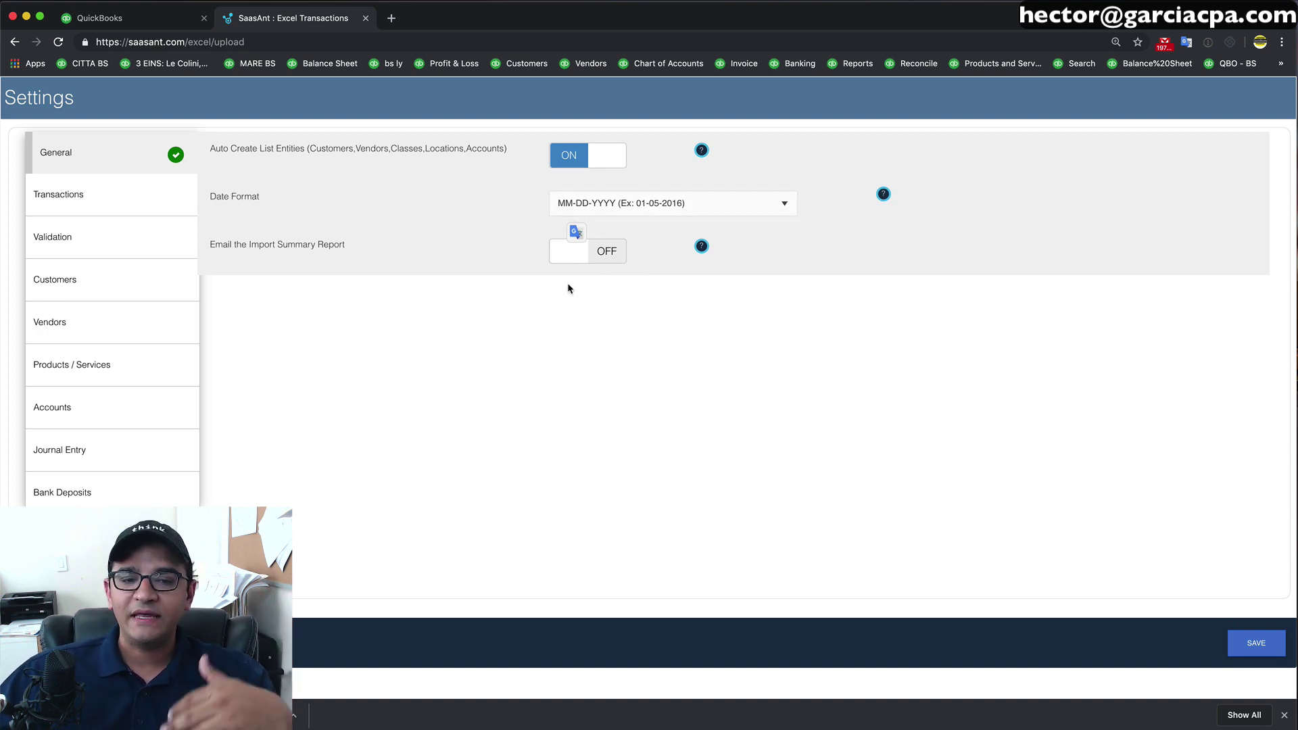
{"action": "left_click", "coordinate": [112, 452]}
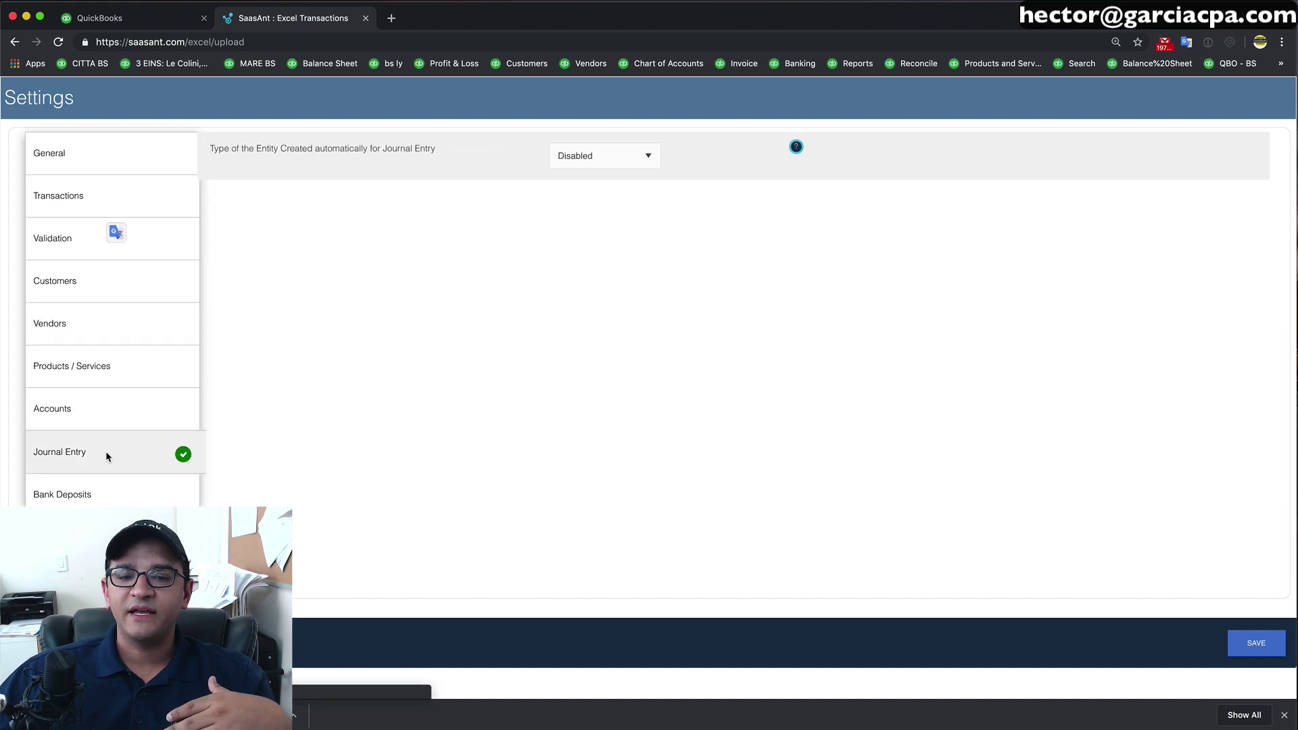
{"action": "left_click", "coordinate": [634, 154]}
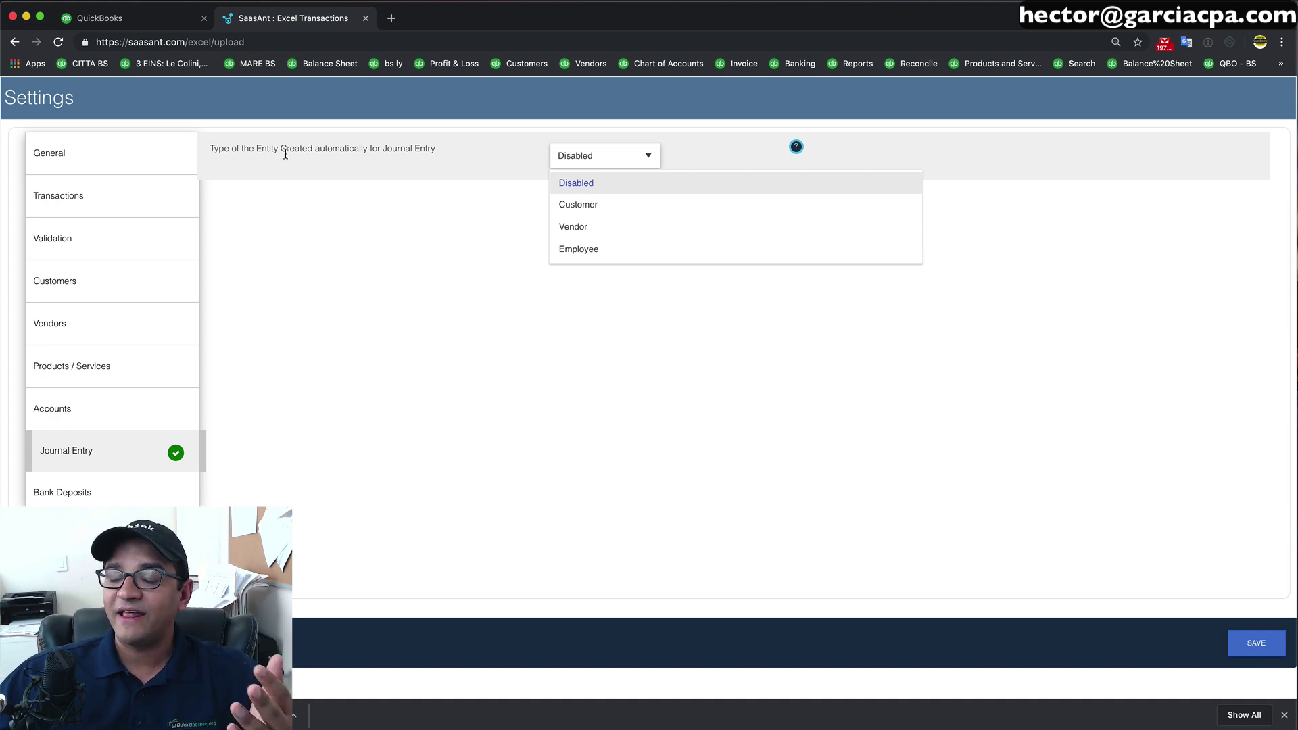
{"action": "left_click", "coordinate": [458, 423]}
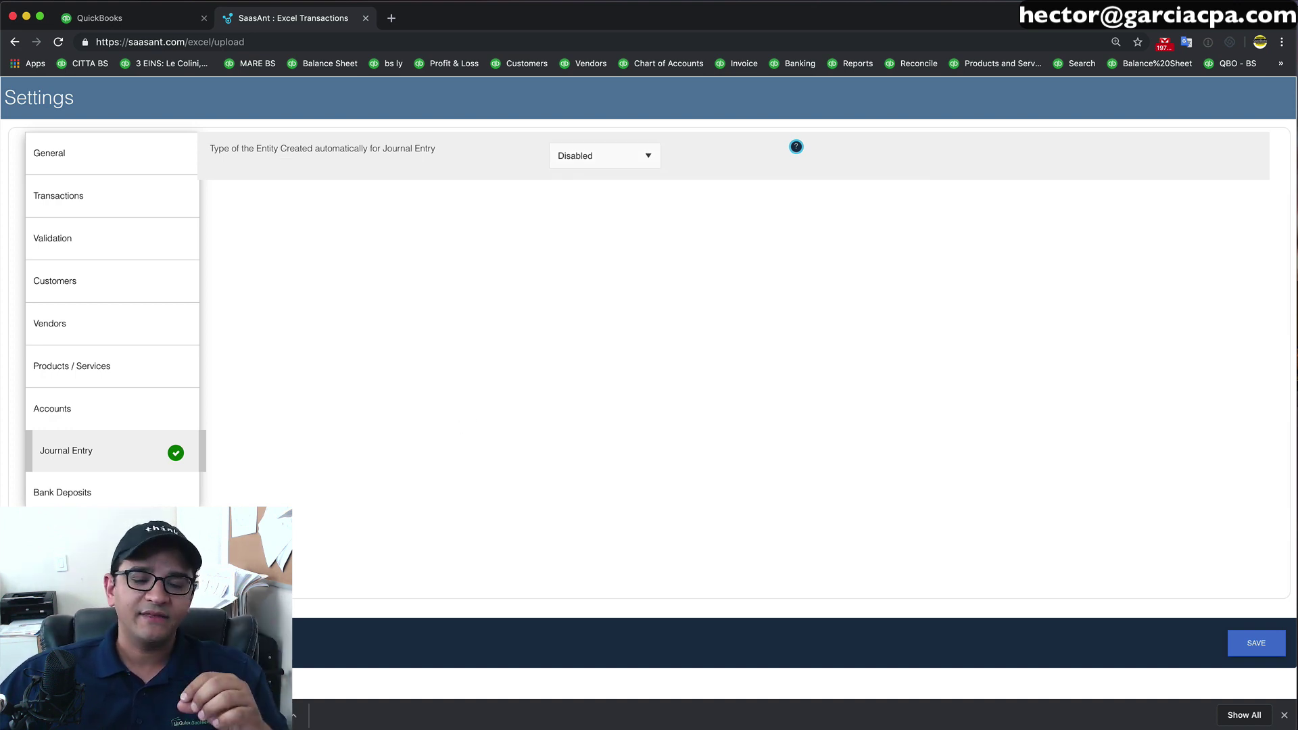
{"action": "key", "text": "Escape"}
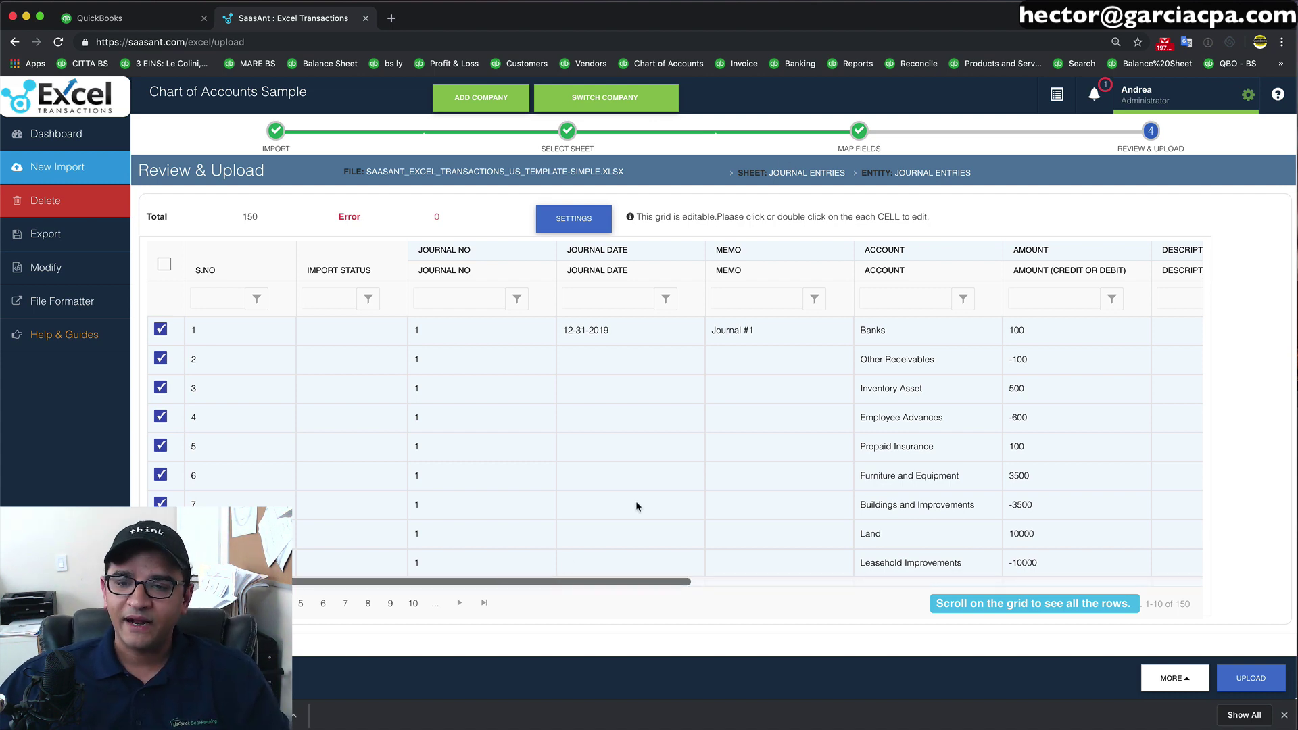
Step: Upload the journal to QuickBooks and inspect results: 37 records succeeded with response ID 1
{"action": "left_click", "coordinate": [1240, 684]}
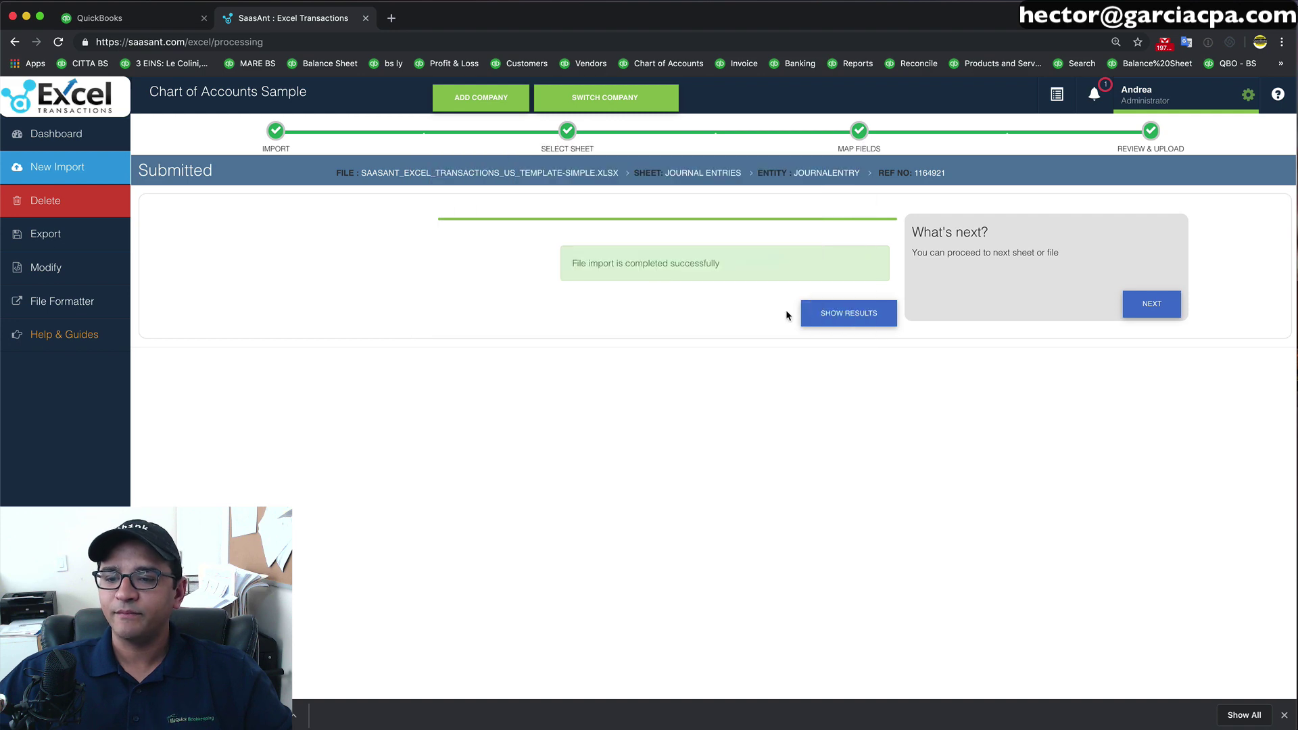
{"action": "left_click", "coordinate": [852, 325]}
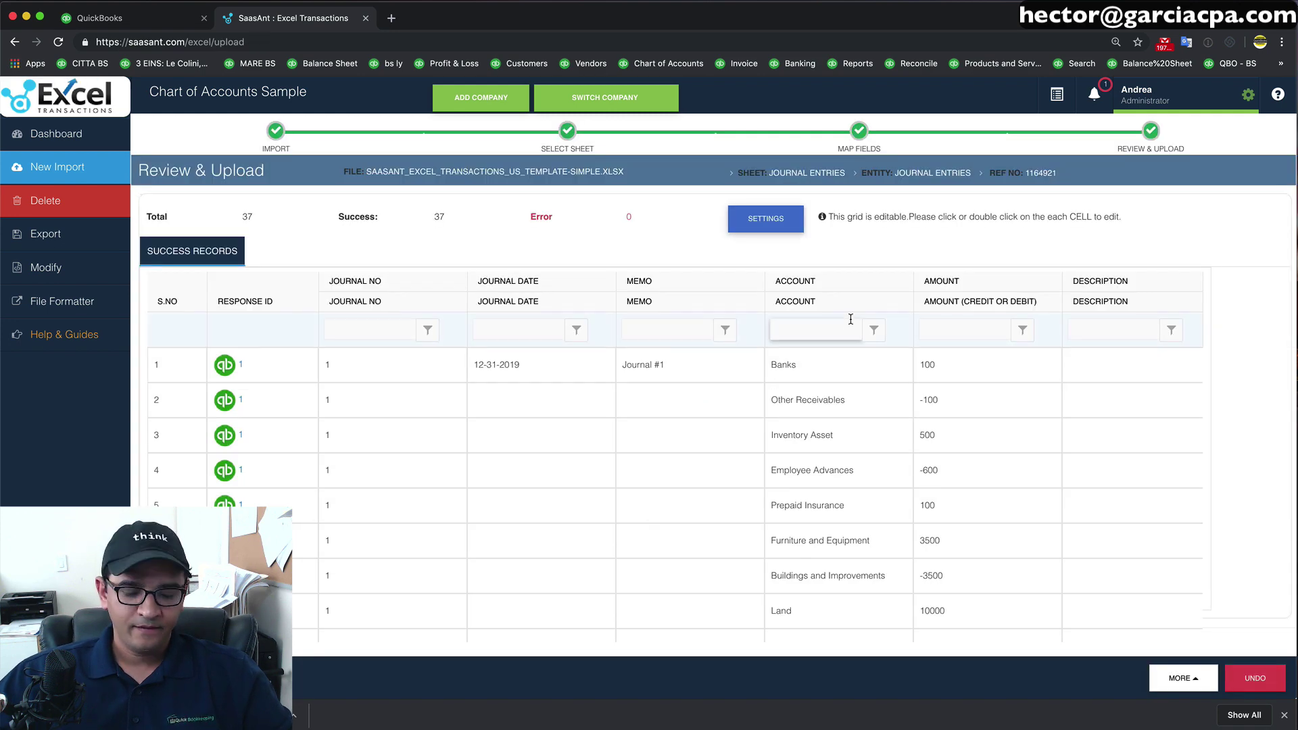
{"action": "key", "text": "super+plus"}
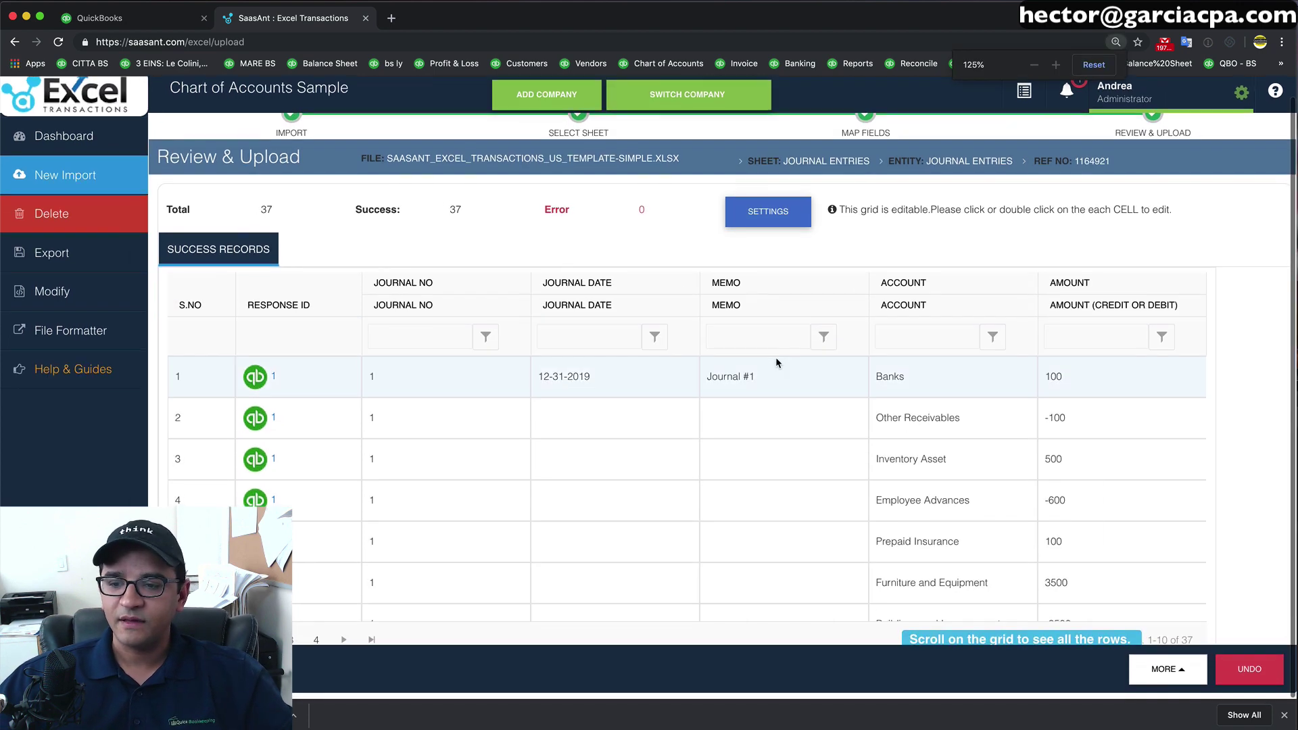
{"action": "scroll", "coordinate": [892, 363], "scroll_direction": "down", "scroll_amount": 10}
{"action": "scroll", "coordinate": [892, 363], "scroll_direction": "up", "scroll_amount": 12}
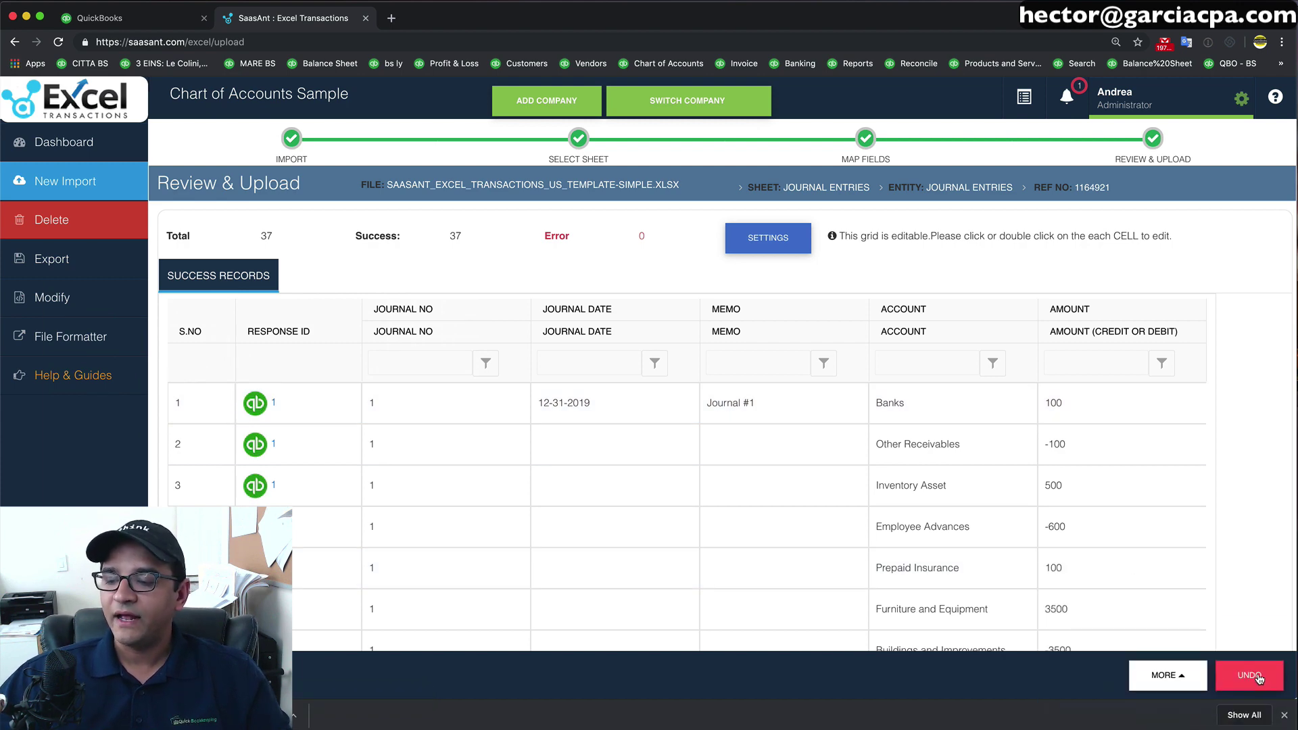
Step: From the QuickBooks dashboard's recent transactions, open Journal Entry #1 dated 12/31/2019, starting with 11001 Banks debit 100.00
{"action": "left_click", "coordinate": [99, 17]}
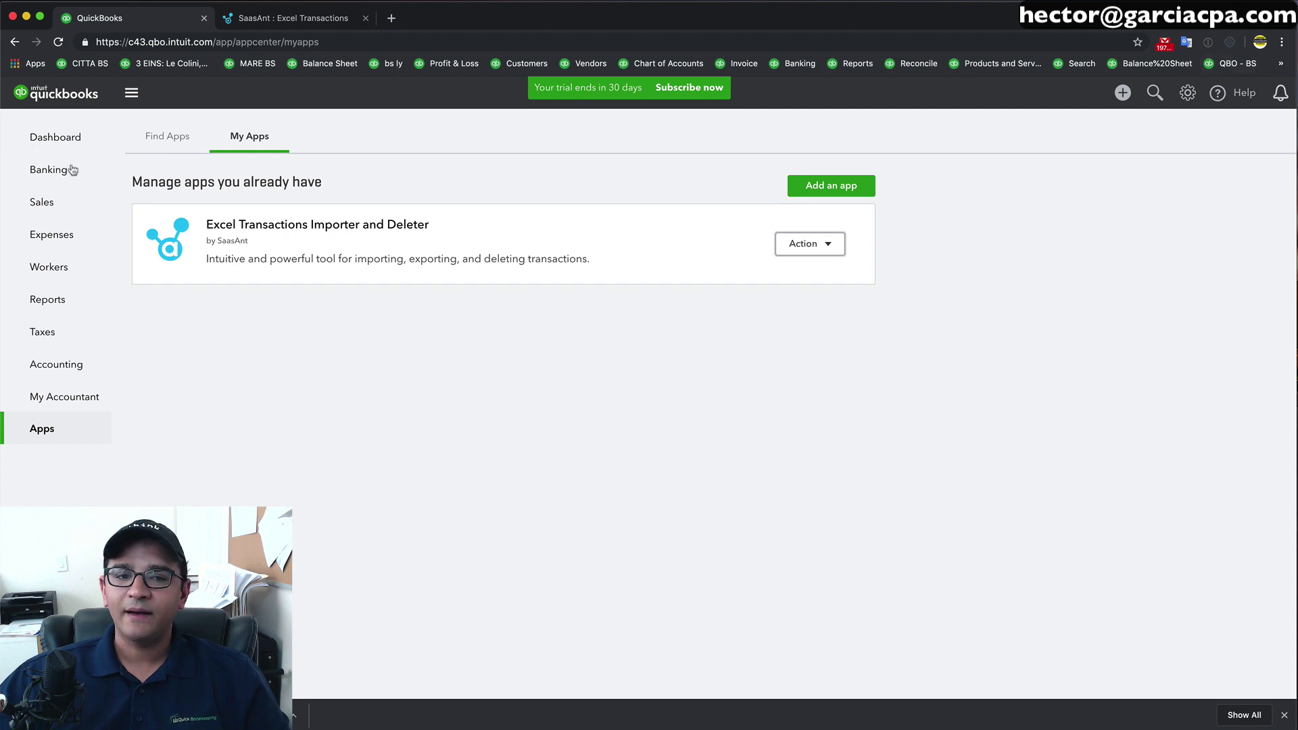
{"action": "left_click", "coordinate": [51, 137]}
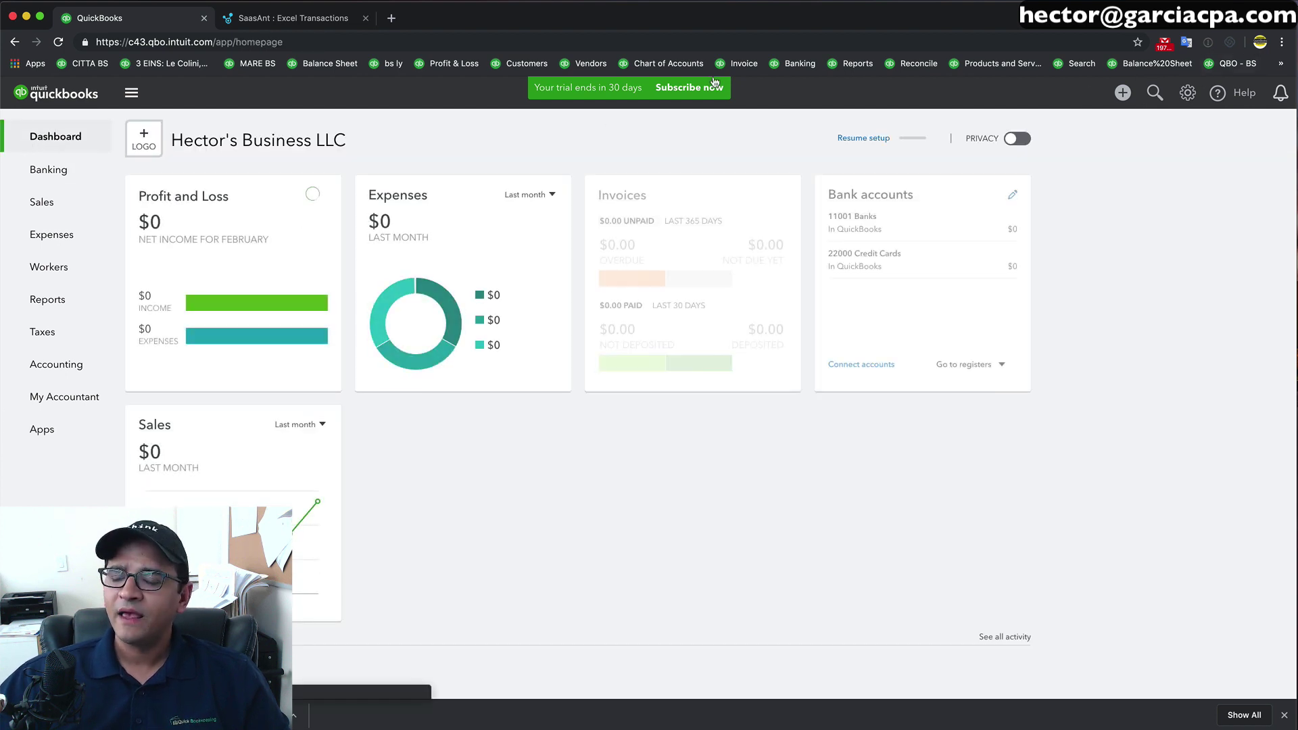
{"action": "left_click", "coordinate": [1154, 93]}
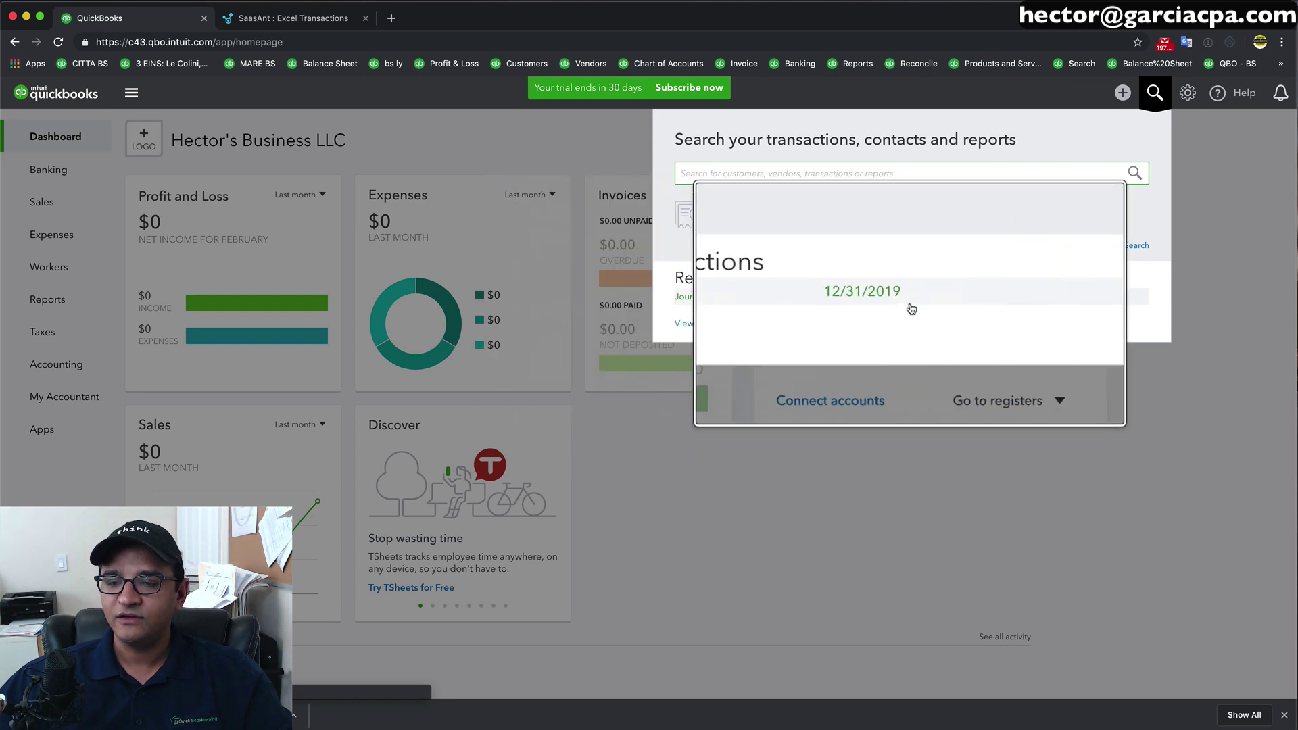
{"action": "left_click", "coordinate": [750, 302]}
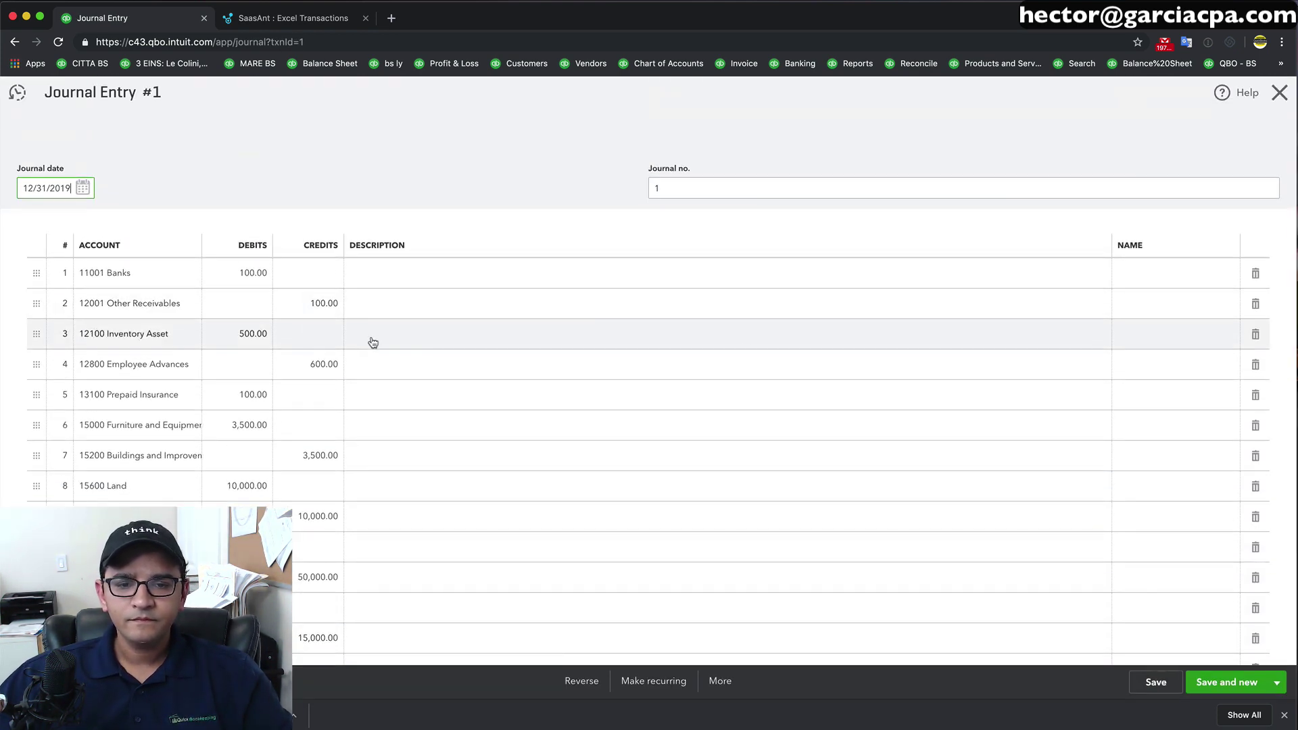
{"action": "scroll", "coordinate": [357, 340], "scroll_direction": "down", "scroll_amount": 2}
{"action": "scroll", "coordinate": [357, 340], "scroll_direction": "up", "scroll_amount": 2}
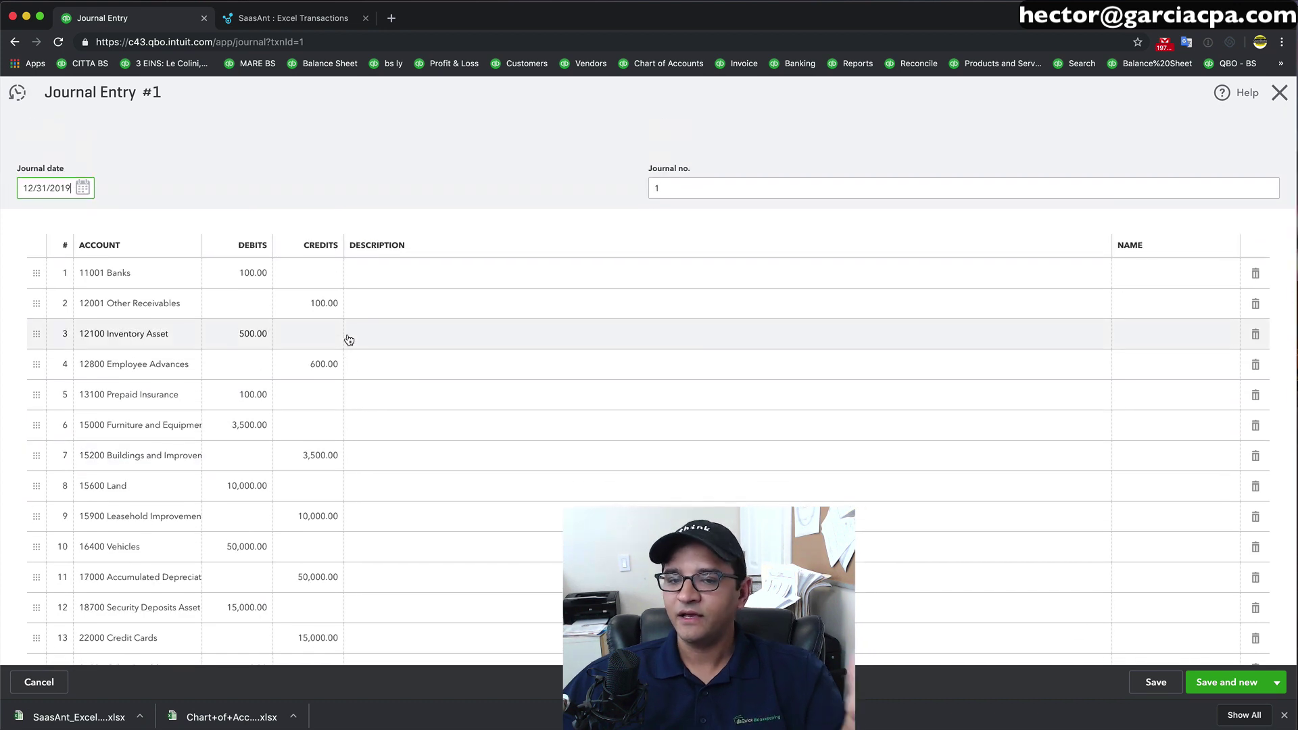